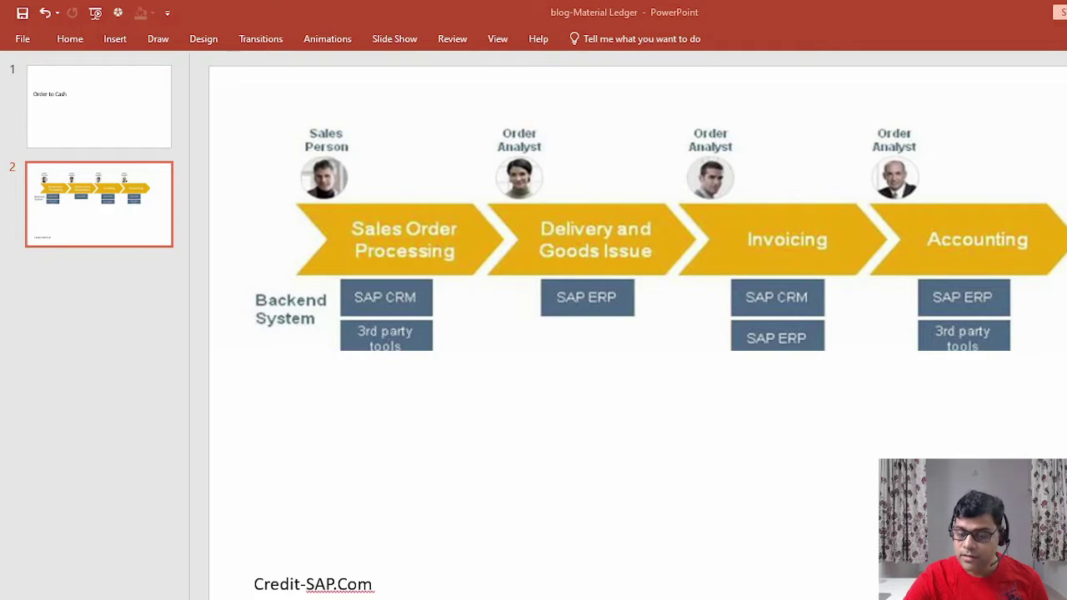
- Mark the Sales Order Processing stage with an arrow and "SD", and handwrite the material note "93 - FG" and a customer note below the diagram
{"action": "mouse_move", "coordinate": [367, 125]}
{"action": "left_mouse_down"}
{"action": "mouse_move", "coordinate": [372, 176]}
{"action": "mouse_move", "coordinate": [389, 163]}
{"action": "left_mouse_up"}
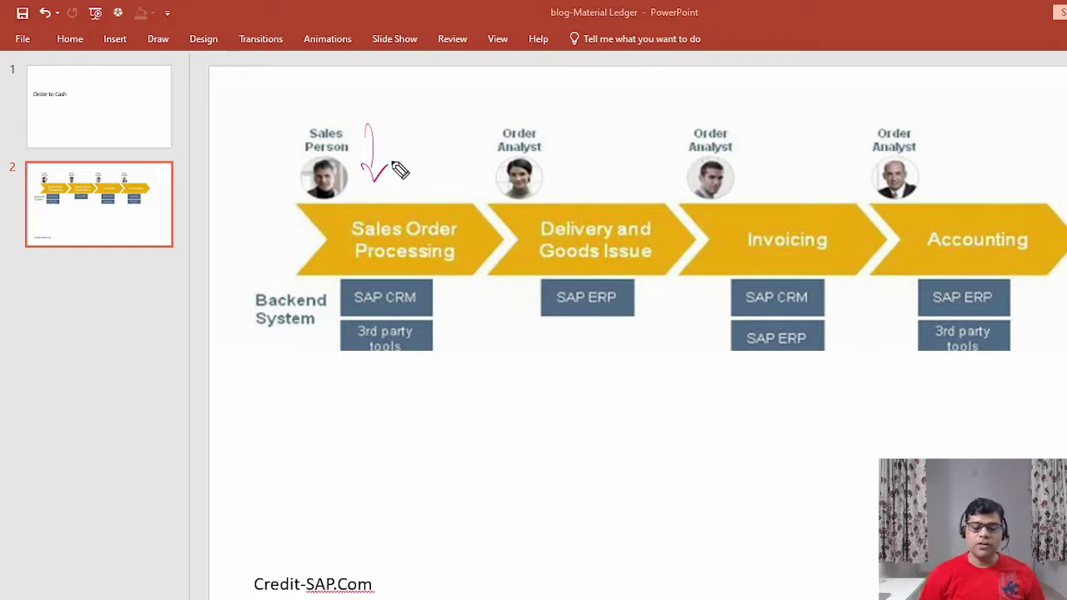
{"action": "mouse_move", "coordinate": [239, 175]}
{"action": "left_mouse_down"}
{"action": "mouse_move", "coordinate": [231, 193]}
{"action": "mouse_move", "coordinate": [257, 192]}
{"action": "left_mouse_up"}
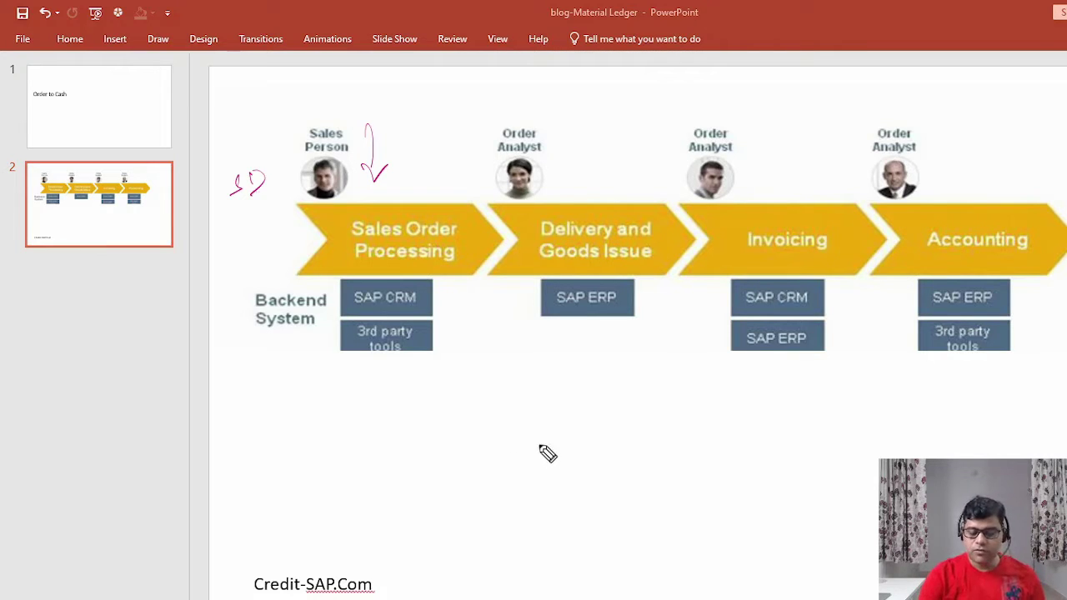
{"action": "left_click_drag", "start_coordinate": [548, 443], "coordinate": [548, 467]}
{"action": "left_click_drag", "start_coordinate": [563, 439], "coordinate": [563, 459]}
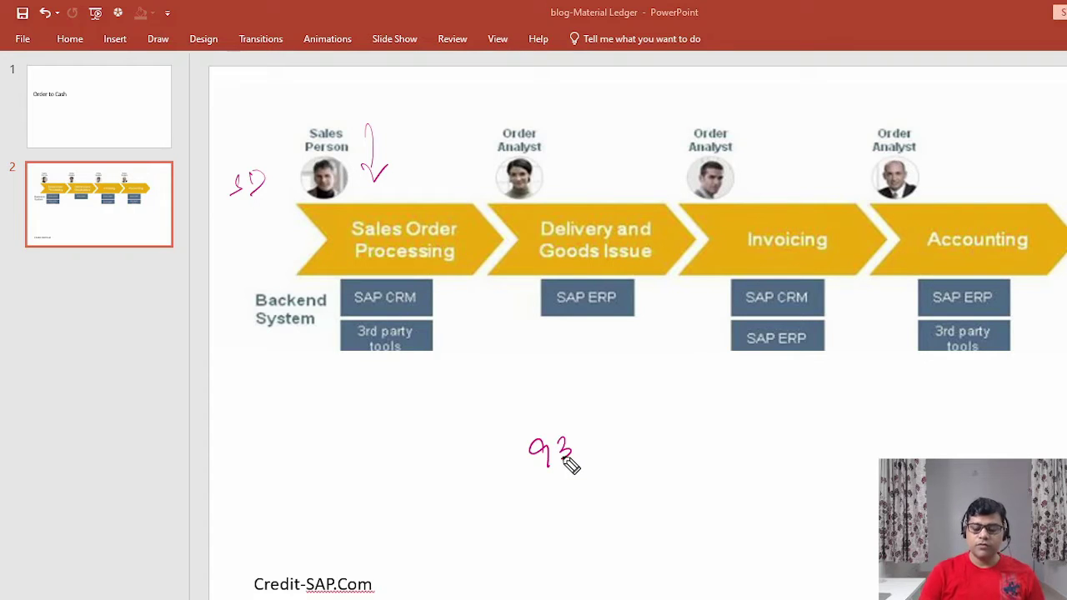
{"action": "mouse_move", "coordinate": [592, 438]}
{"action": "left_mouse_down"}
{"action": "mouse_move", "coordinate": [625, 409]}
{"action": "mouse_move", "coordinate": [654, 446]}
{"action": "left_mouse_up"}
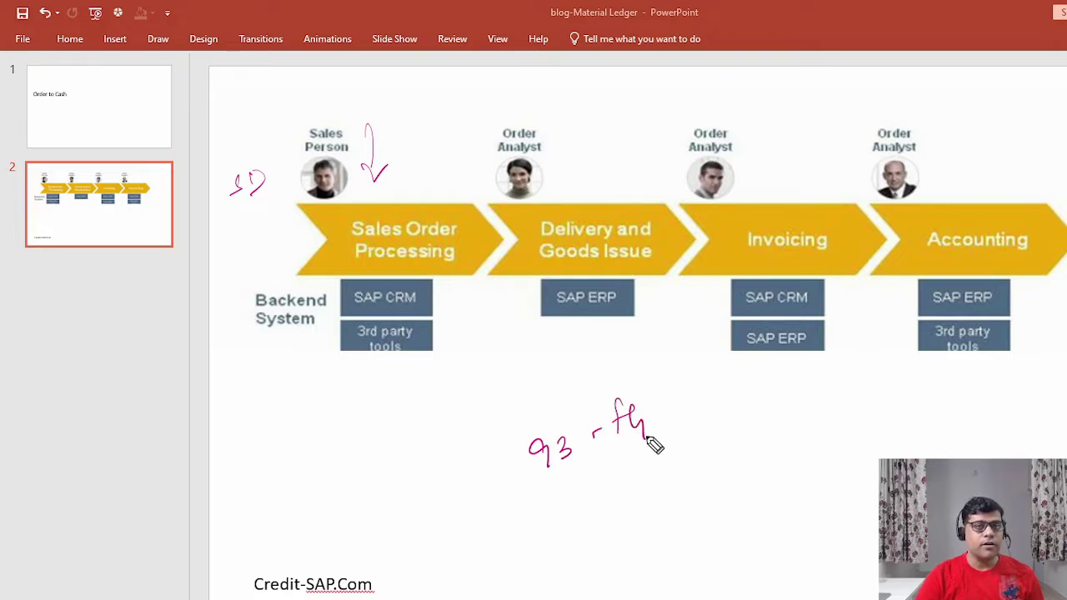
{"action": "mouse_move", "coordinate": [551, 495]}
{"action": "left_mouse_down"}
{"action": "mouse_move", "coordinate": [572, 509]}
{"action": "mouse_move", "coordinate": [599, 505]}
{"action": "mouse_move", "coordinate": [620, 476]}
{"action": "mouse_move", "coordinate": [742, 427]}
{"action": "left_mouse_up"}
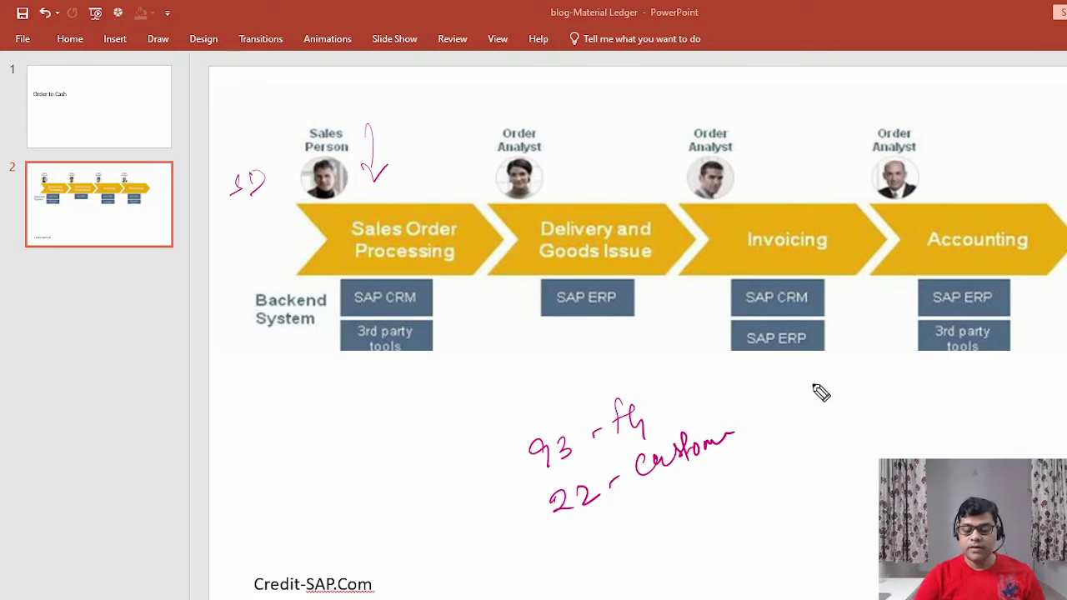
- Write a circled 1 beside the handwritten notes and bracket them, then leave annotation mode
{"action": "left_click_drag", "start_coordinate": [833, 435], "coordinate": [835, 459]}
{"action": "left_click_drag", "start_coordinate": [841, 417], "coordinate": [850, 446]}
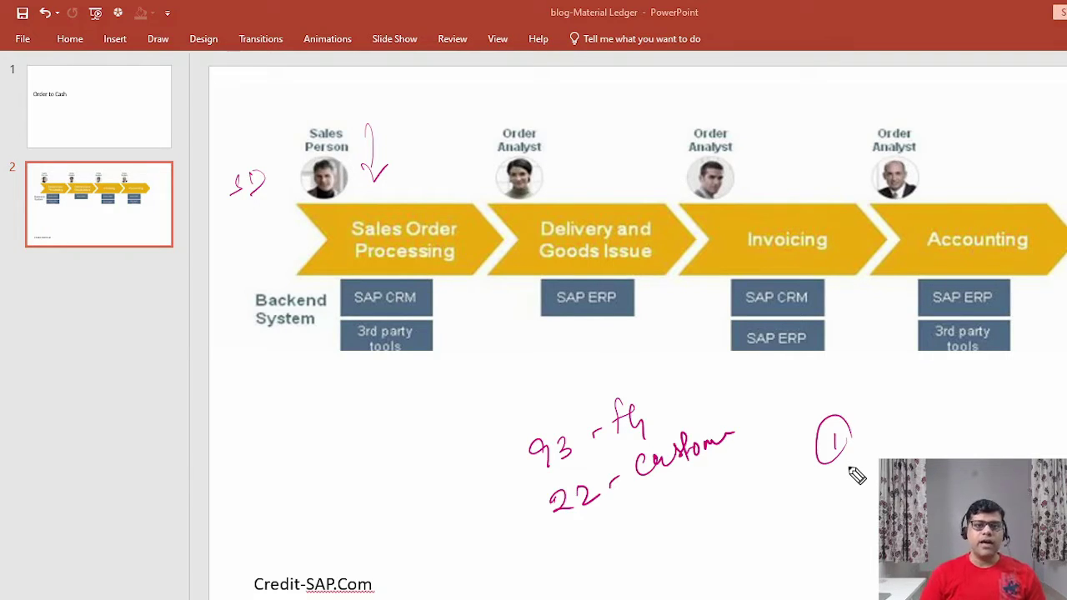
{"action": "left_click_drag", "start_coordinate": [518, 380], "coordinate": [605, 533]}
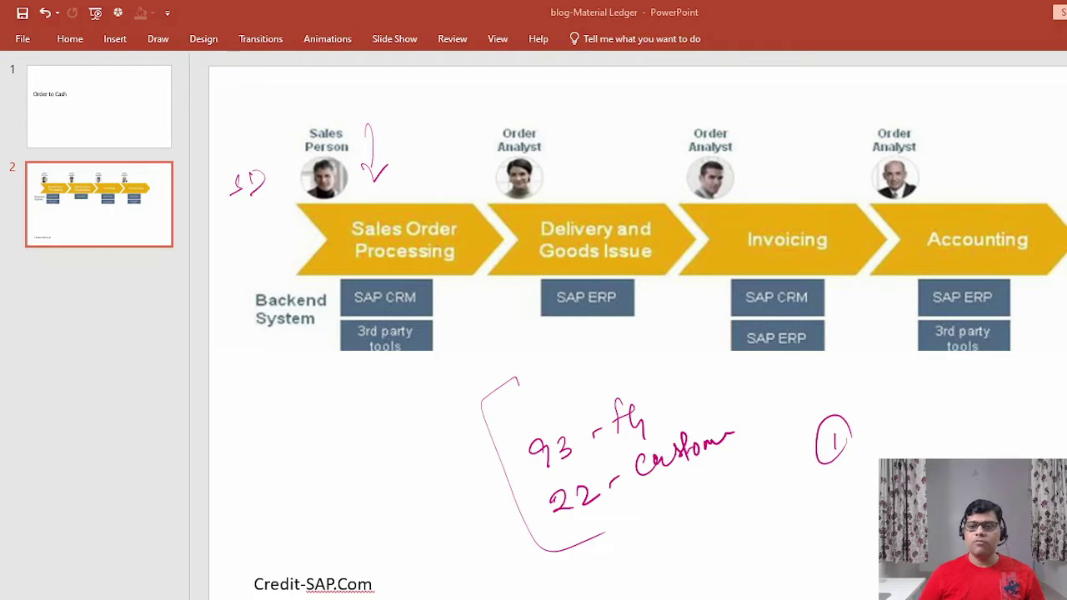
{"action": "key", "text": "Escape"}
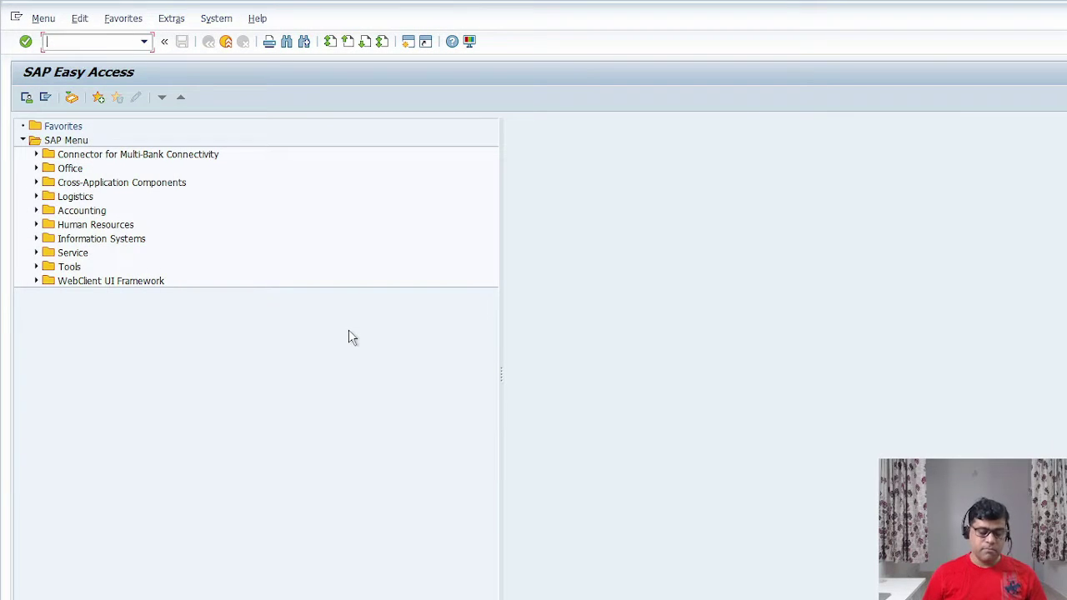
- In SAP, start a new sales document with transaction VA01 using order type OR
{"action": "type", "text": "VA01"}
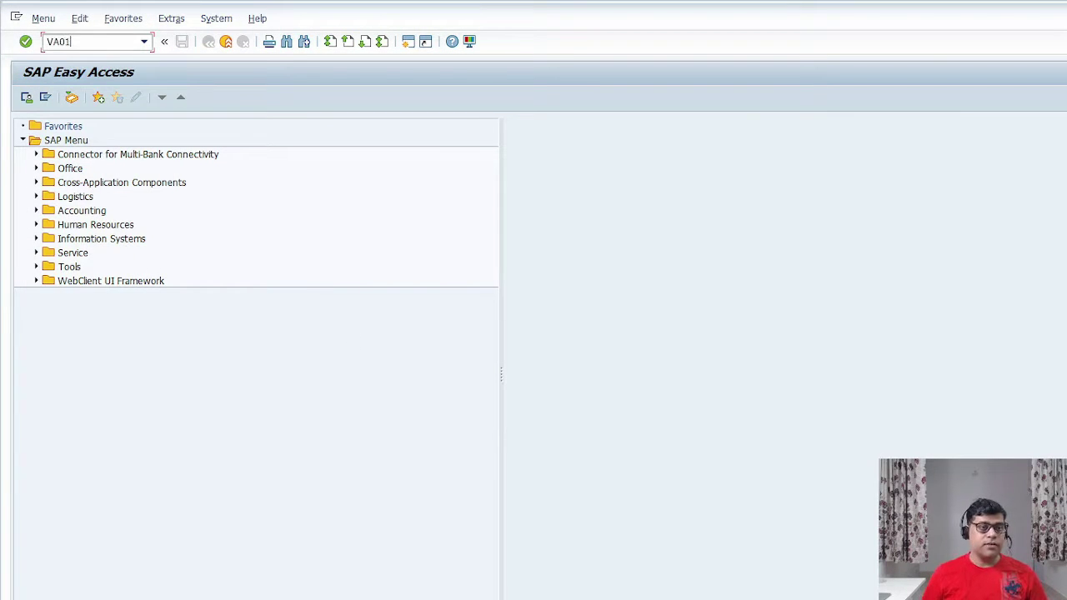
{"action": "key", "text": "Return"}
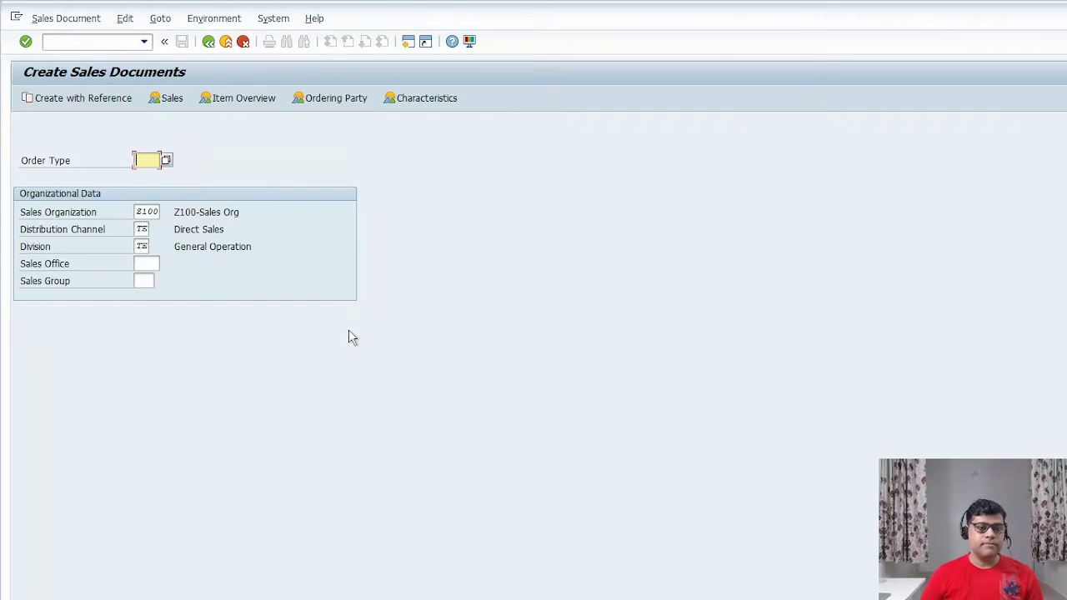
{"action": "type", "text": "or"}
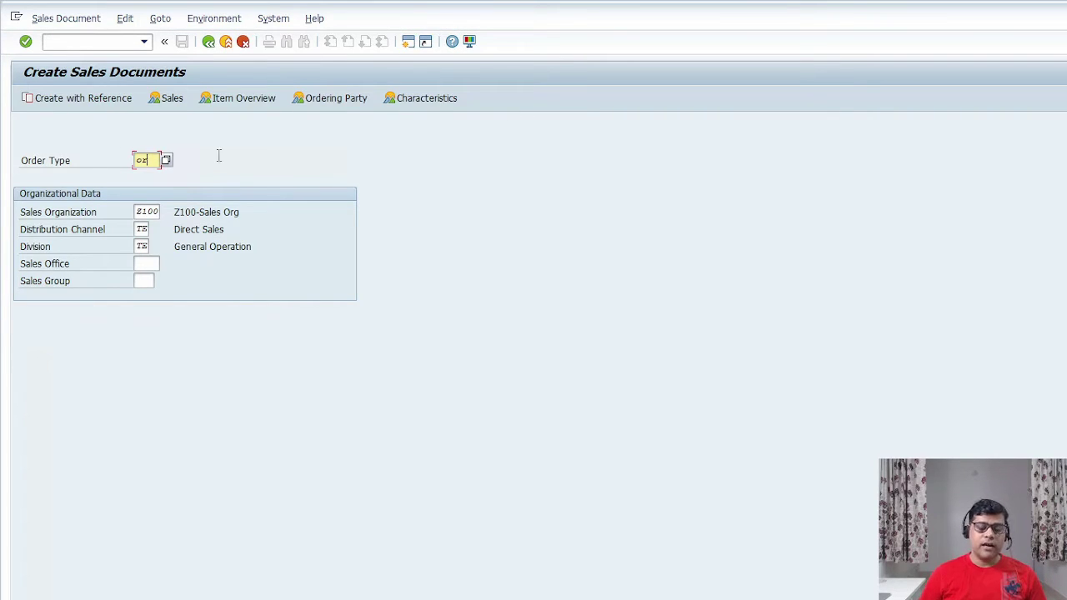
{"action": "key", "text": "BackSpace"}
{"action": "key", "text": "BackSpace"}
{"action": "type", "text": "OR"}
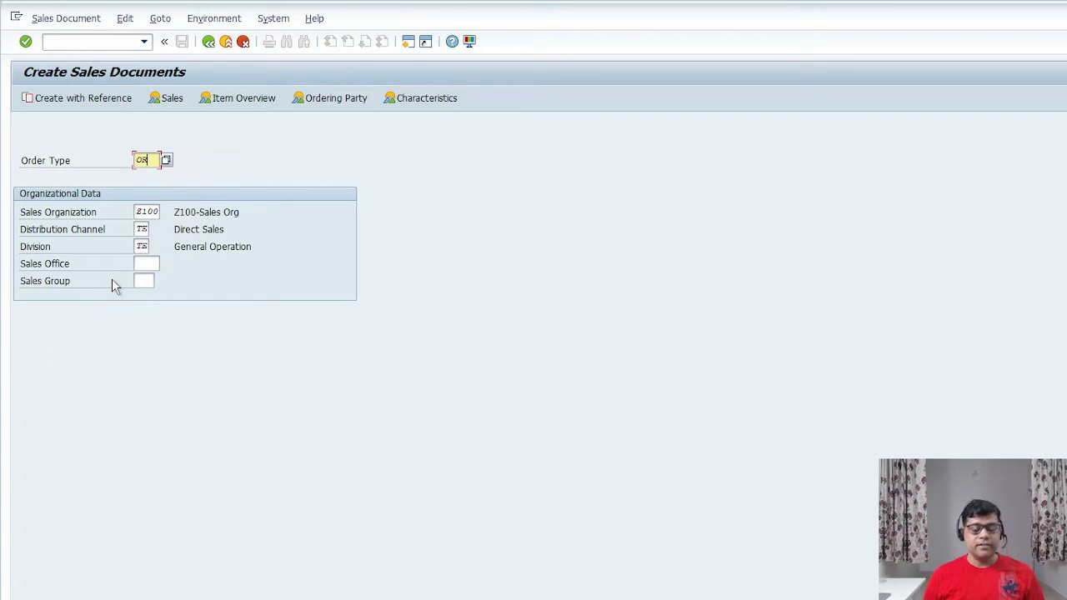
{"action": "key", "text": "Return"}
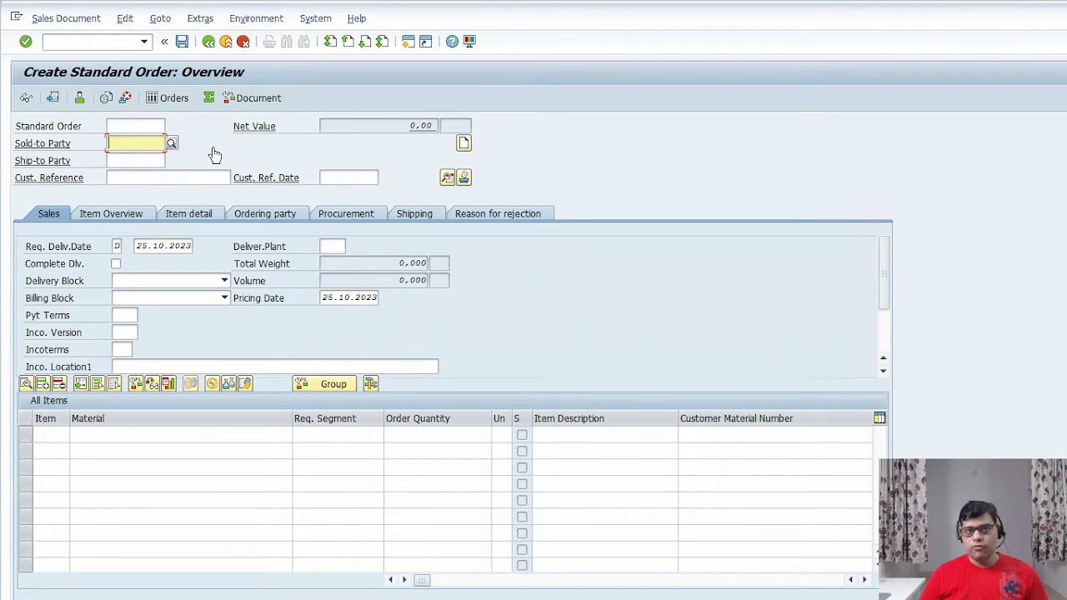
- Search customers by the term Z100 and use the matching customer as the sold-to party
{"action": "left_click", "coordinate": [171, 143]}
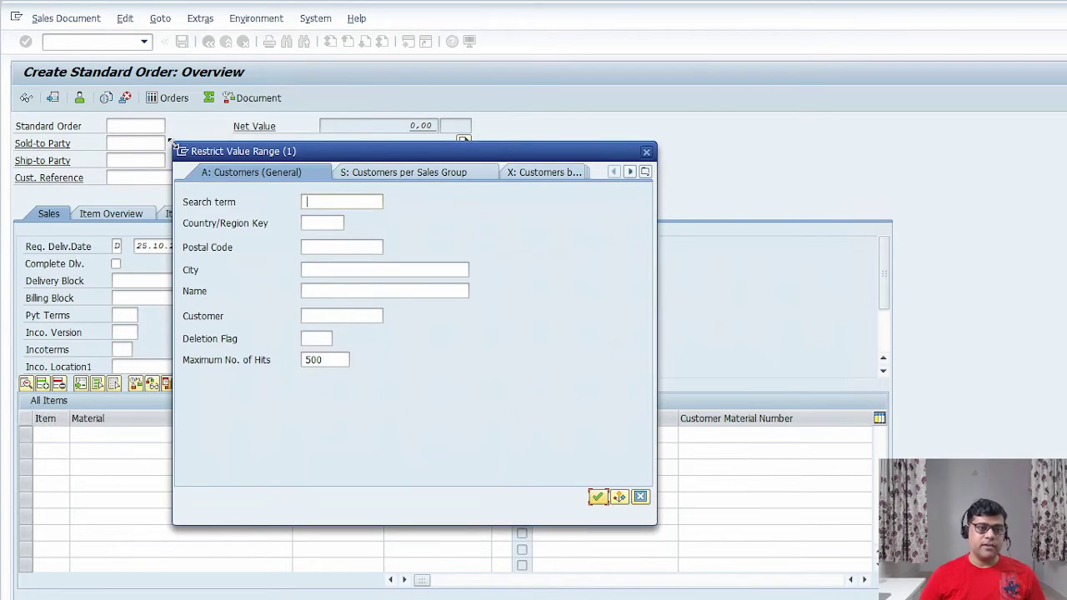
{"action": "type", "text": "Z100"}
{"action": "key", "text": "Return"}
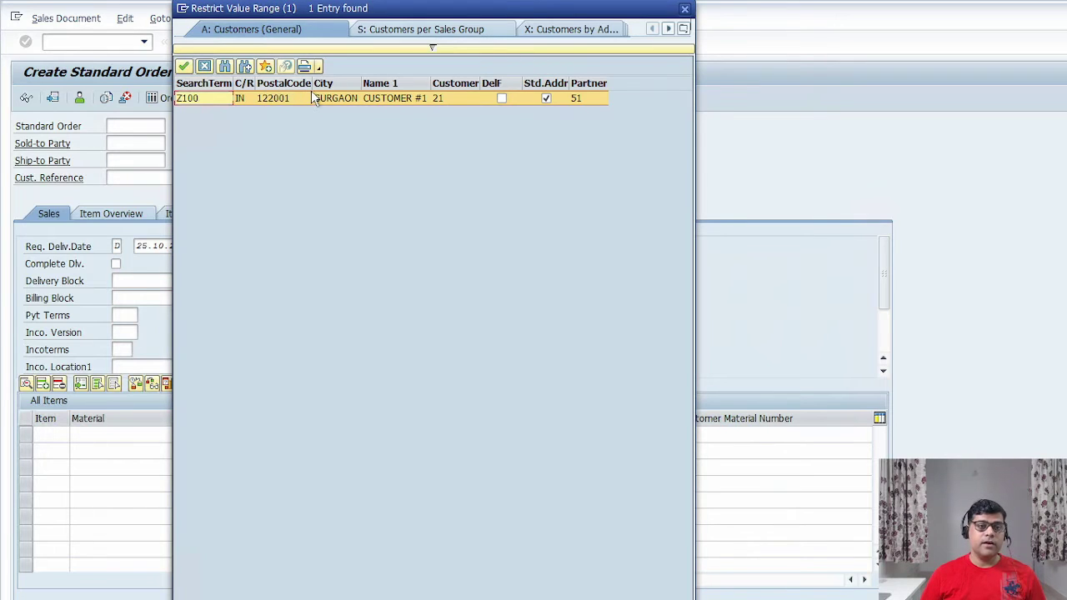
{"action": "double_click", "coordinate": [308, 100]}
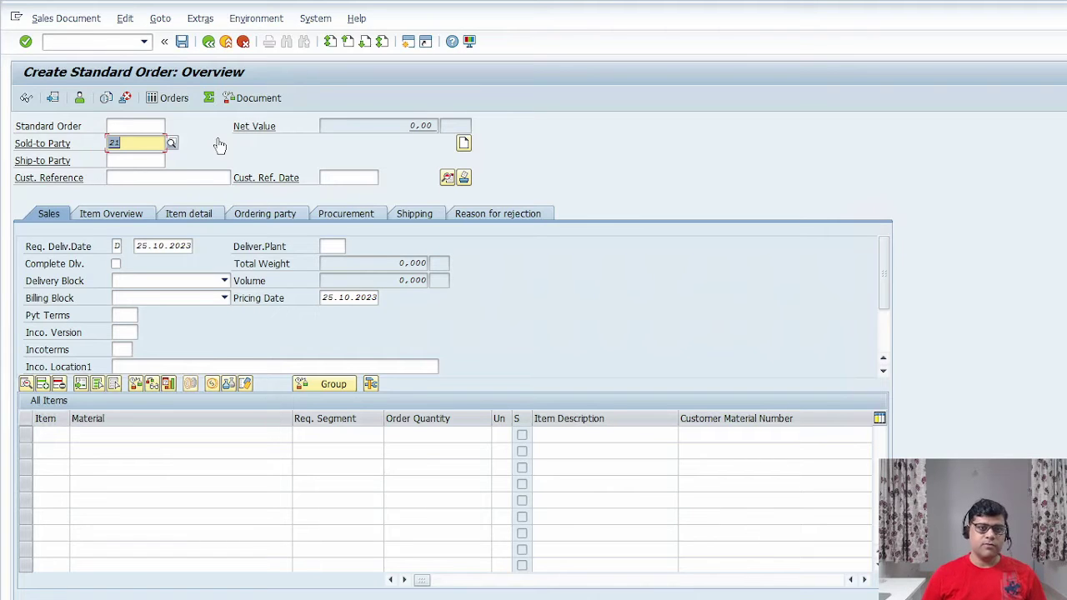
- Enter the customer's reference number and set the customer reference date to 21.10.2023
{"action": "left_click", "coordinate": [147, 176]}
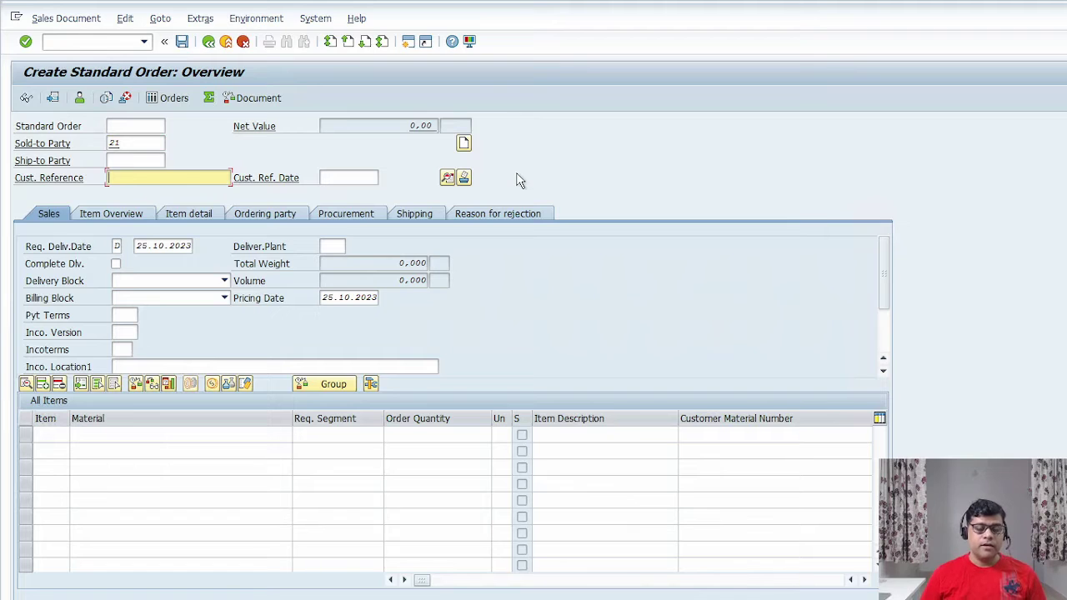
{"action": "type", "text": "4000567"}
{"action": "key", "text": "Tab"}
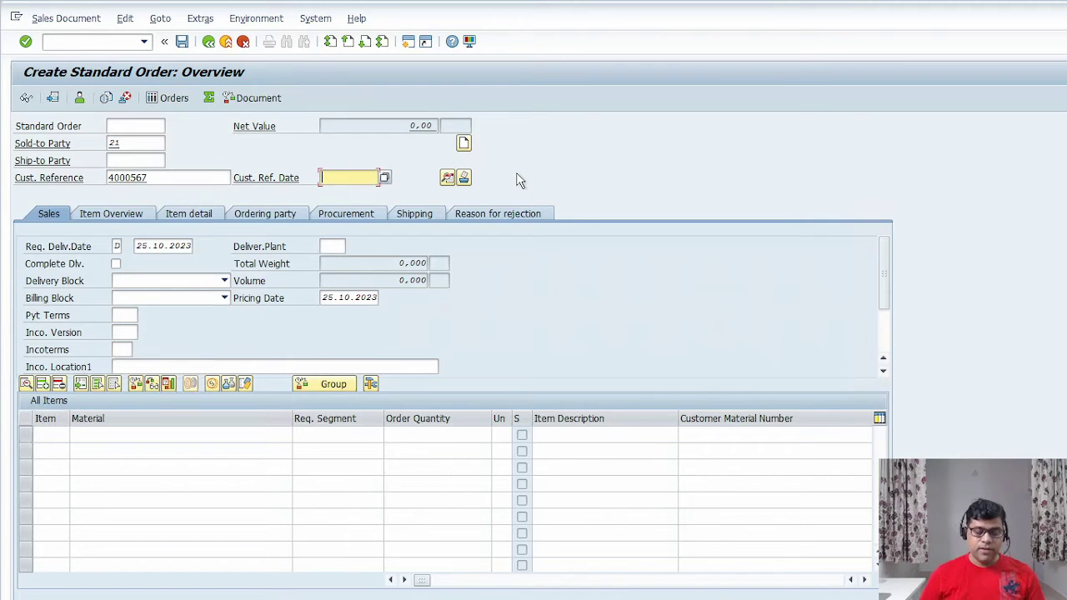
{"action": "key", "text": "F4"}
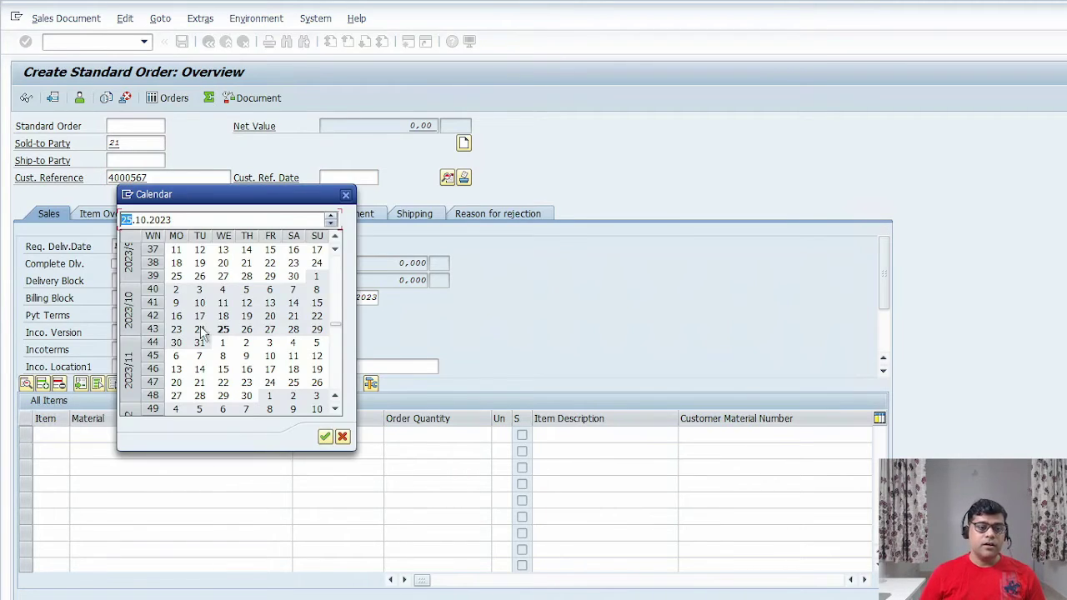
{"action": "double_click", "coordinate": [294, 316]}
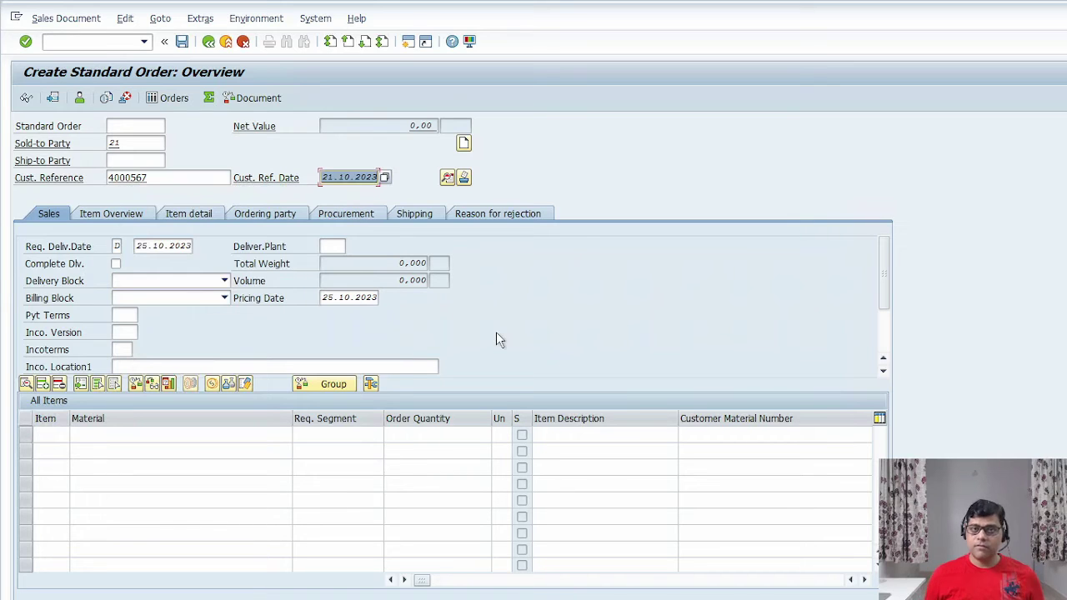
- Set the order's delivering plant to Z100 and require complete delivery
{"action": "left_click", "coordinate": [335, 245]}
{"action": "type", "text": "Z100"}
{"action": "key", "text": "Tab"}
{"action": "key", "text": "space"}
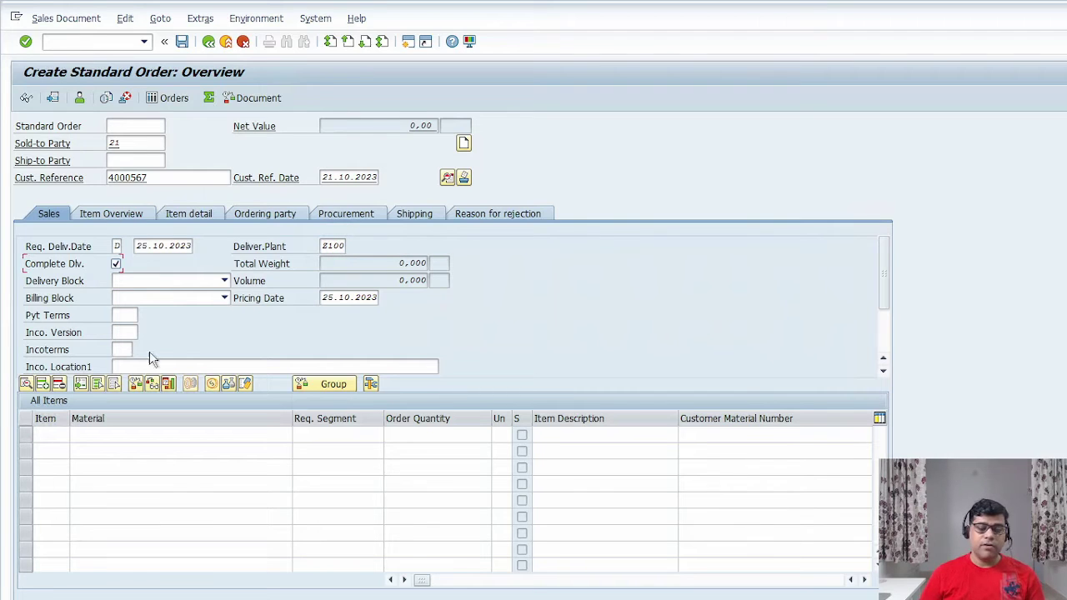
- Add line item 10 with material 93 and an order quantity of 1
{"action": "left_click", "coordinate": [54, 435]}
{"action": "left_click", "coordinate": [165, 436]}
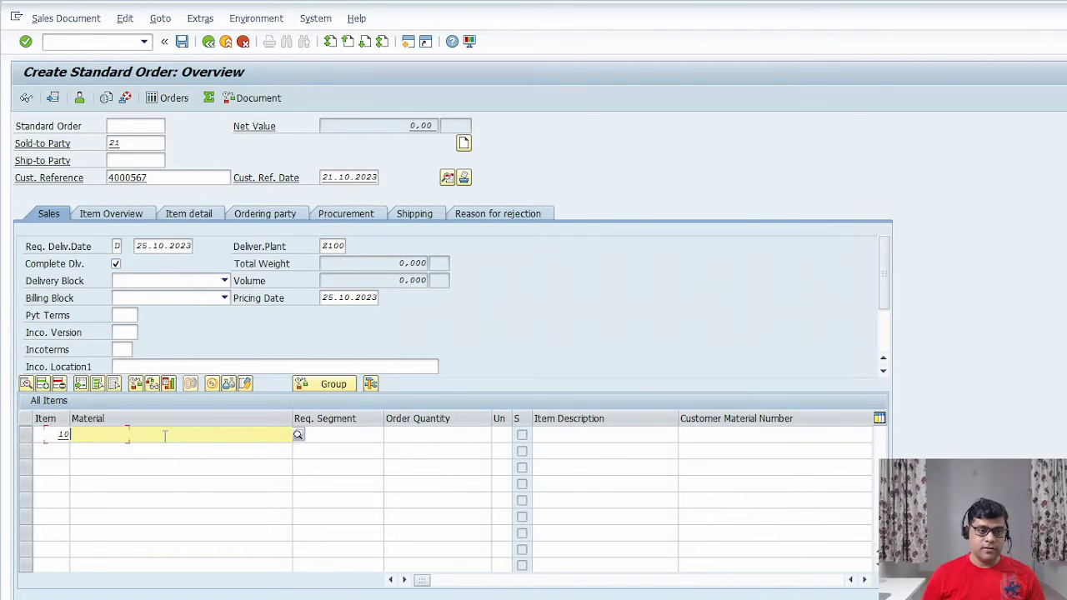
{"action": "type", "text": "93"}
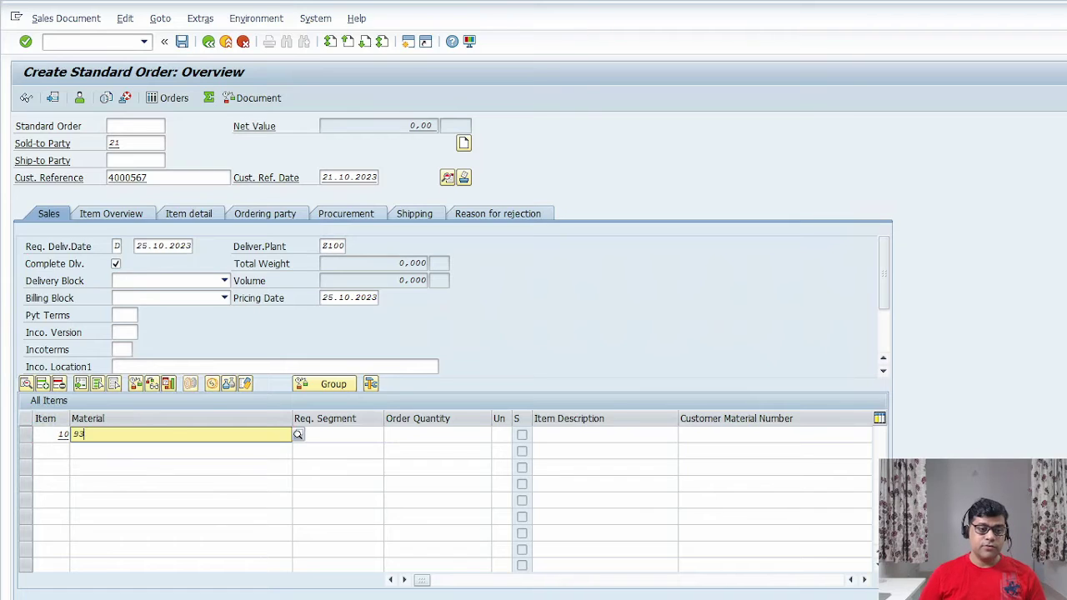
{"action": "key", "text": "Tab"}
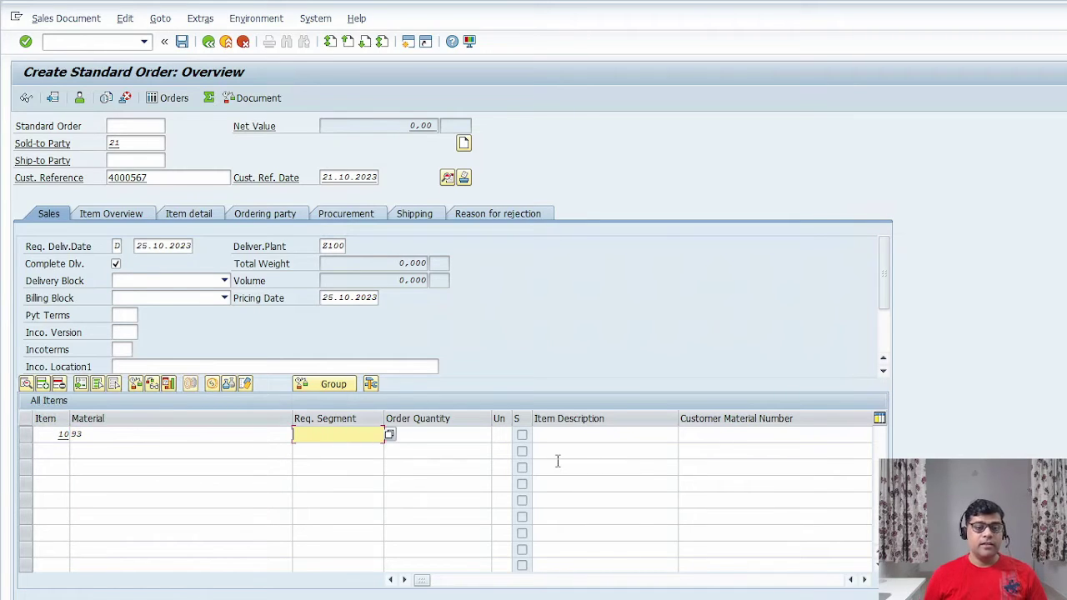
{"action": "key", "text": "Tab"}
{"action": "type", "text": "1"}
{"action": "key", "text": "Tab"}
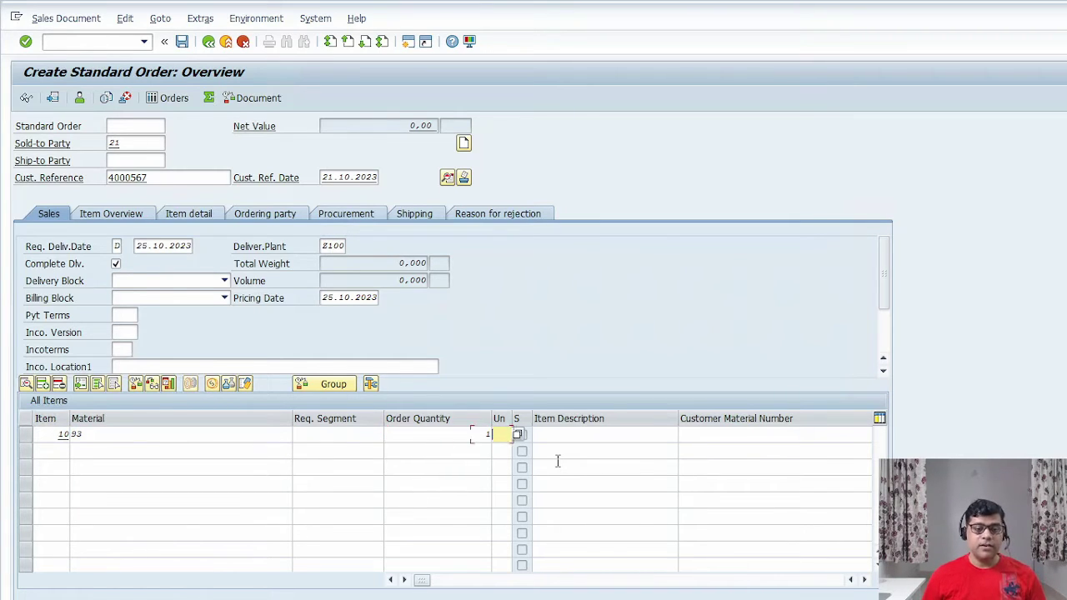
- Assign plant Z100 to line item 10 and confirm the entered order data
{"action": "key", "text": "Tab"}
{"action": "key", "text": "Tab"}
{"action": "key", "text": "Tab"}
{"action": "key", "text": "Tab"}
{"action": "key", "text": "Tab"}
{"action": "key", "text": "Tab"}
{"action": "key", "text": "Tab"}
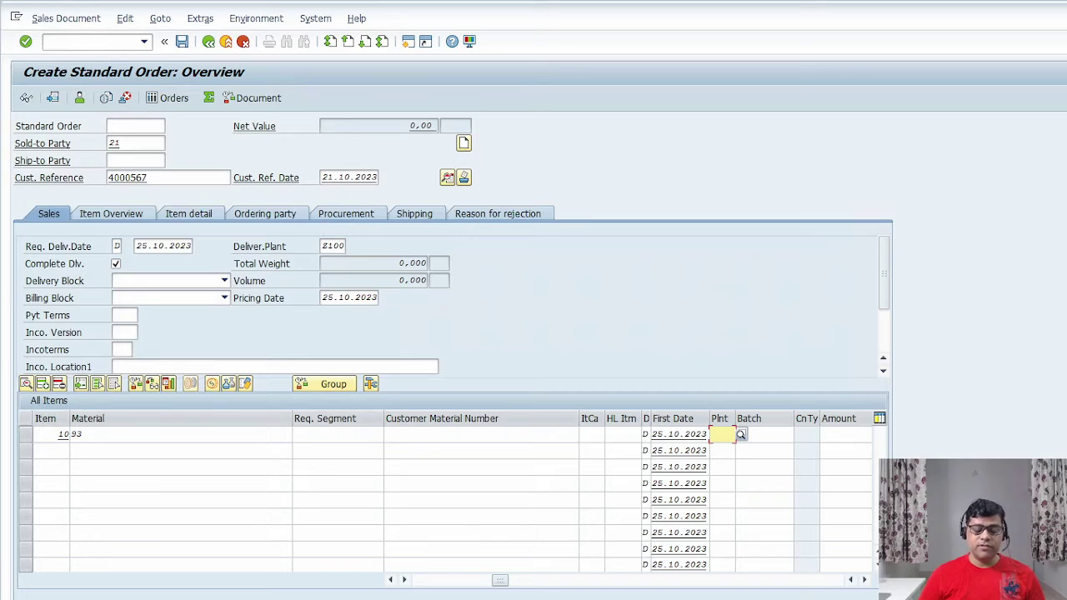
{"action": "type", "text": "Z100"}
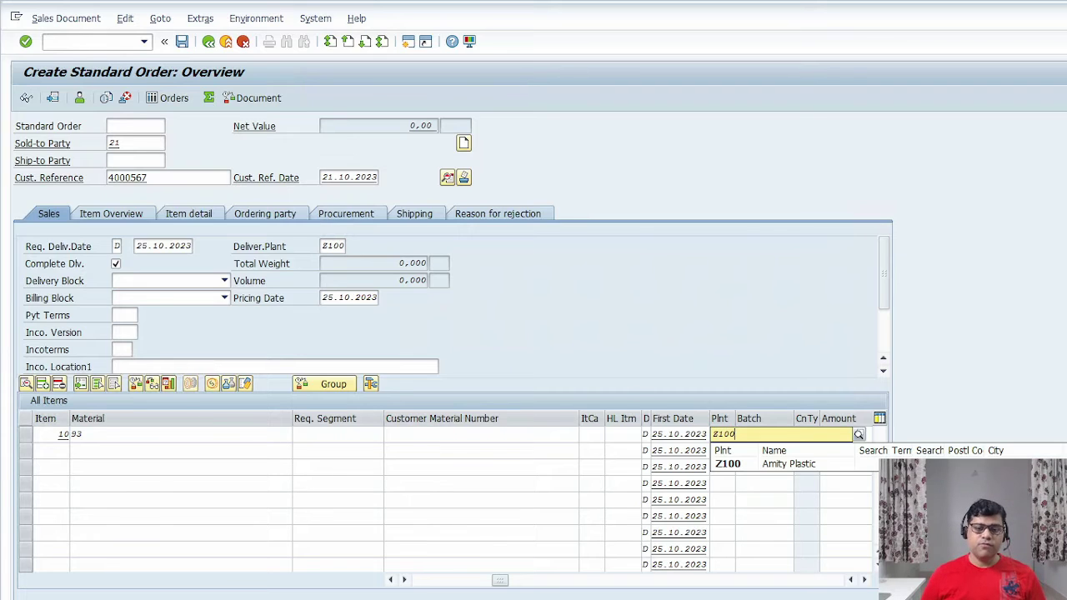
{"action": "left_click", "coordinate": [753, 465]}
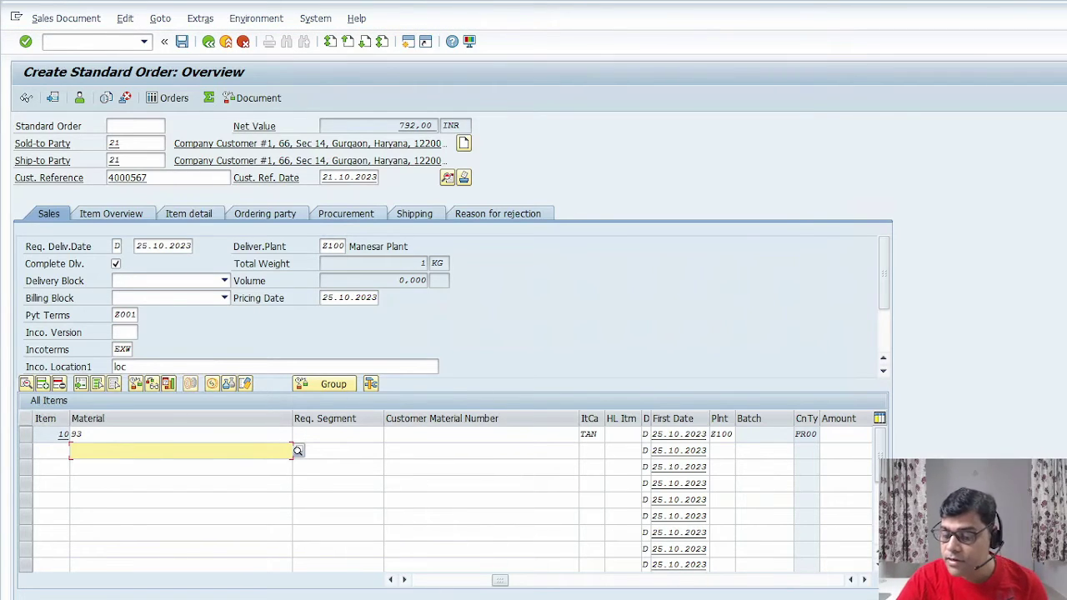
- Point out the order's net value and open the pricing conditions of the line item
{"action": "mouse_move", "coordinate": [460, 114]}
{"action": "left_mouse_down"}
{"action": "mouse_move", "coordinate": [459, 100]}
{"action": "mouse_move", "coordinate": [471, 133]}
{"action": "left_mouse_up"}
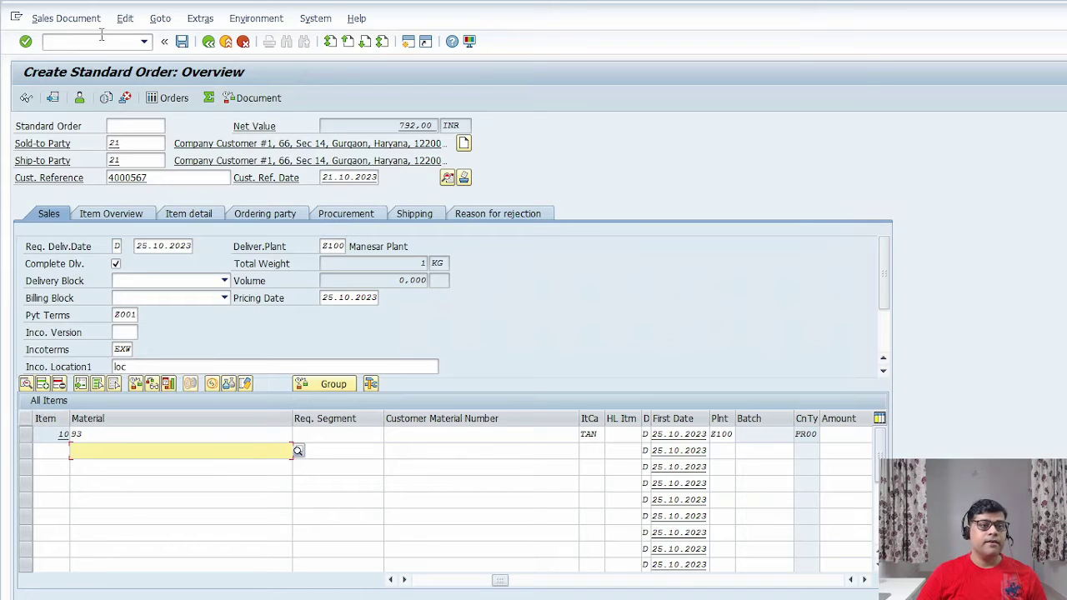
{"action": "left_click", "coordinate": [160, 18]}
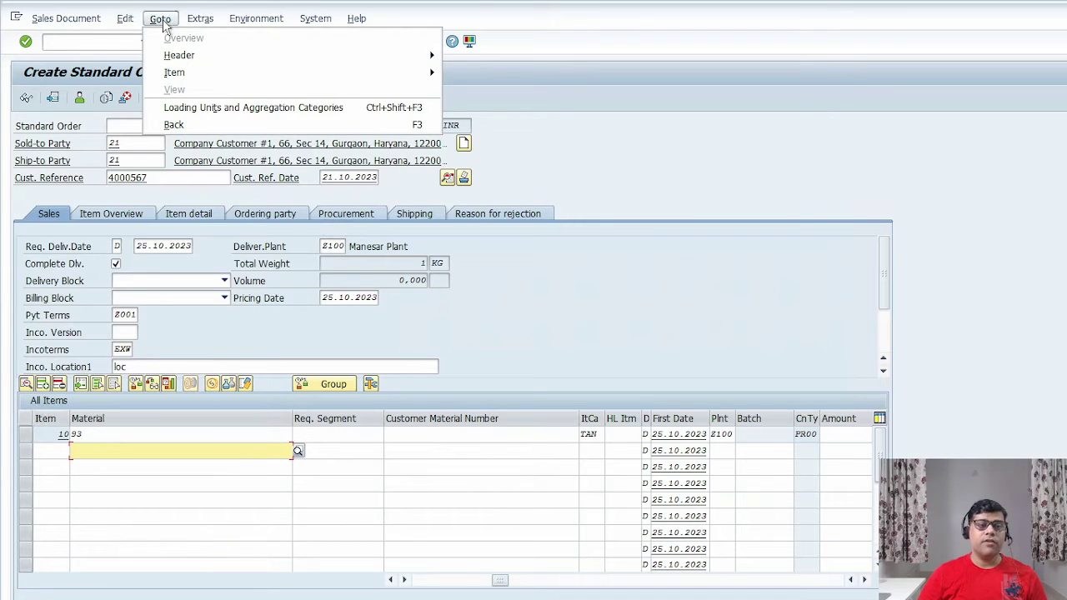
{"action": "mouse_move", "coordinate": [354, 73]}
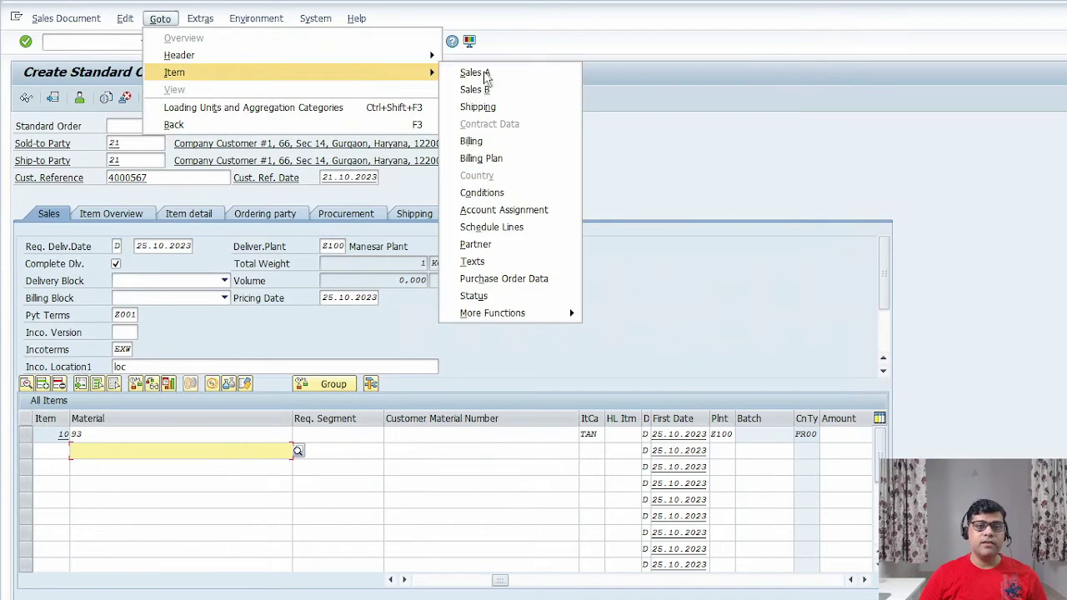
{"action": "left_click", "coordinate": [494, 193]}
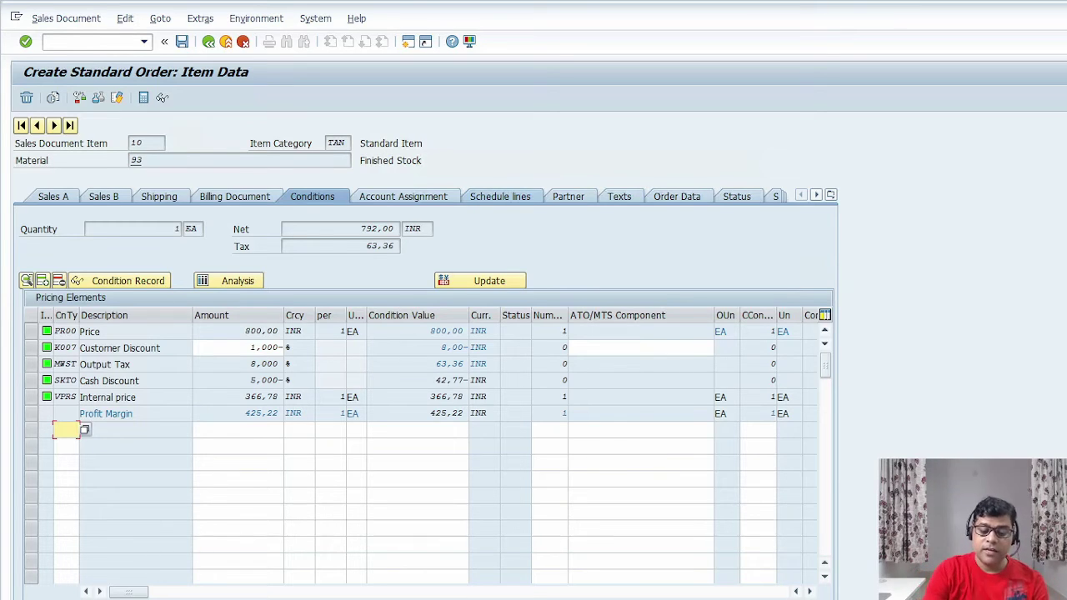
- Mark the price amount, the internal price and the price's condition value among the item's pricing elements
{"action": "left_click_drag", "start_coordinate": [211, 337], "coordinate": [250, 316]}
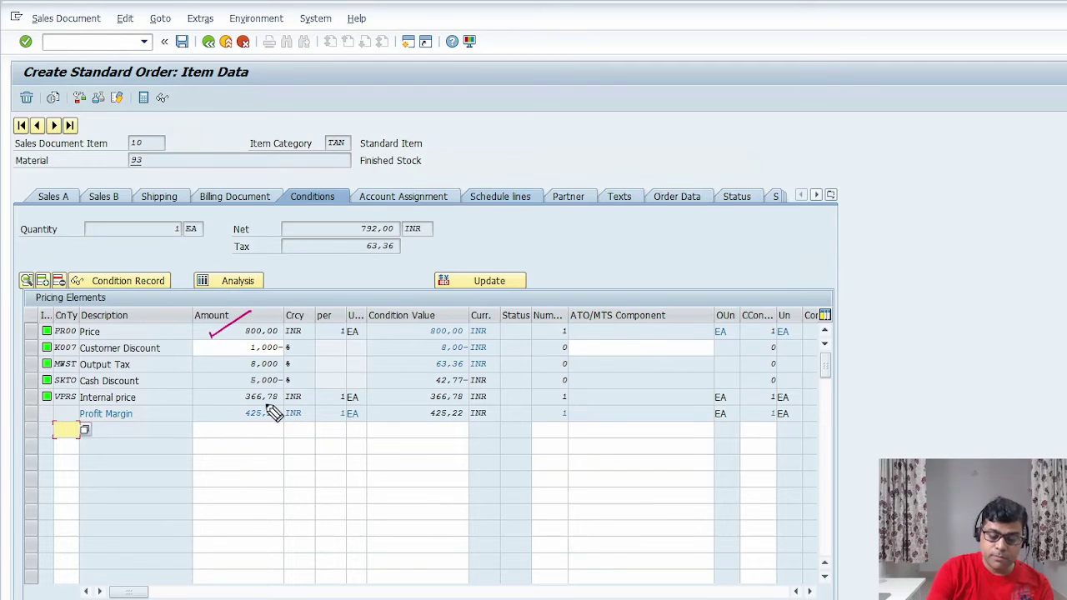
{"action": "left_click_drag", "start_coordinate": [201, 404], "coordinate": [223, 397]}
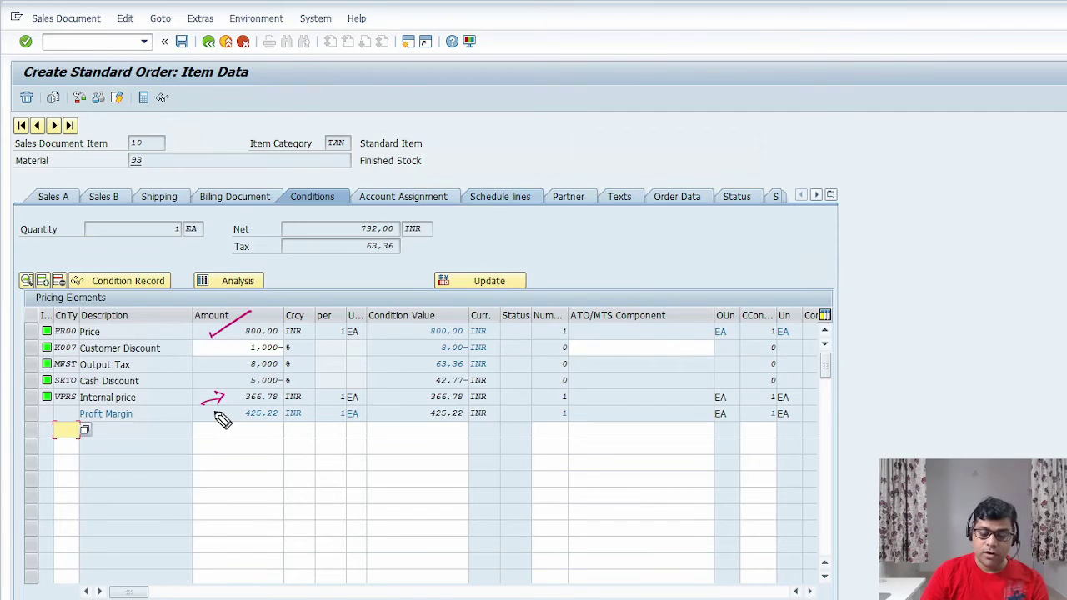
{"action": "left_click_drag", "start_coordinate": [495, 326], "coordinate": [572, 288]}
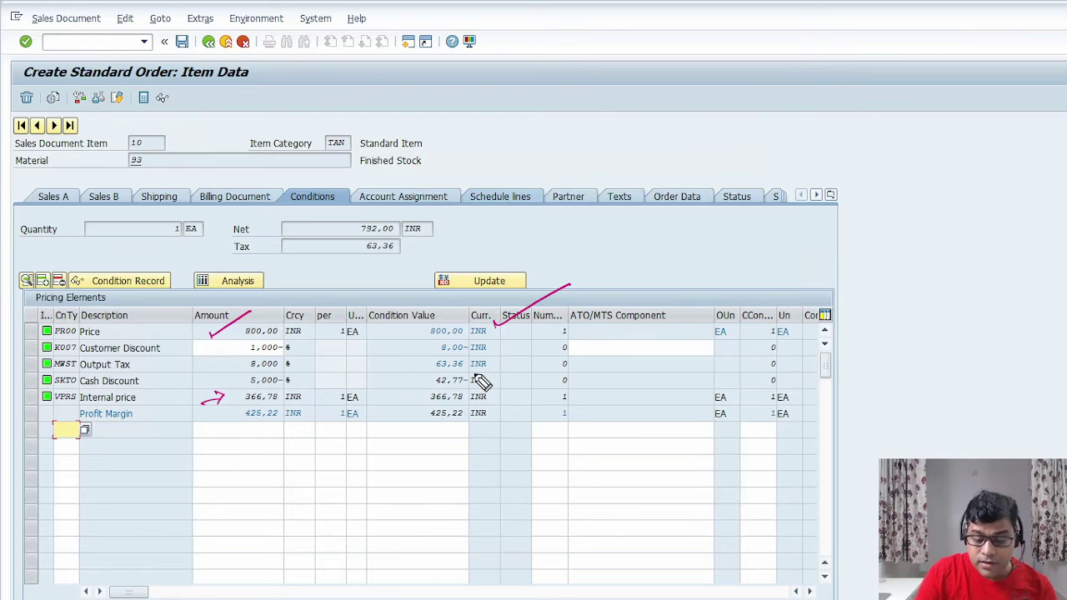
- Mark the condition values of the output tax and cash discount, bracket the pricing elements, and clear all annotations
{"action": "left_click_drag", "start_coordinate": [492, 367], "coordinate": [560, 333]}
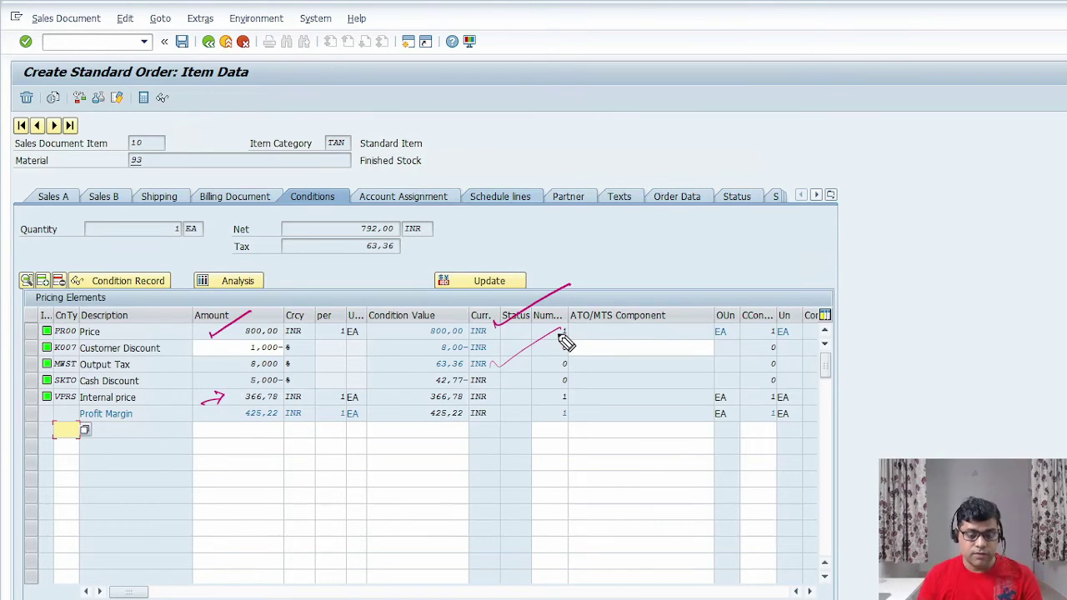
{"action": "left_click_drag", "start_coordinate": [500, 382], "coordinate": [546, 358]}
{"action": "mouse_move", "coordinate": [544, 215]}
{"action": "left_mouse_down"}
{"action": "mouse_move", "coordinate": [647, 222]}
{"action": "mouse_move", "coordinate": [502, 530]}
{"action": "left_mouse_up"}
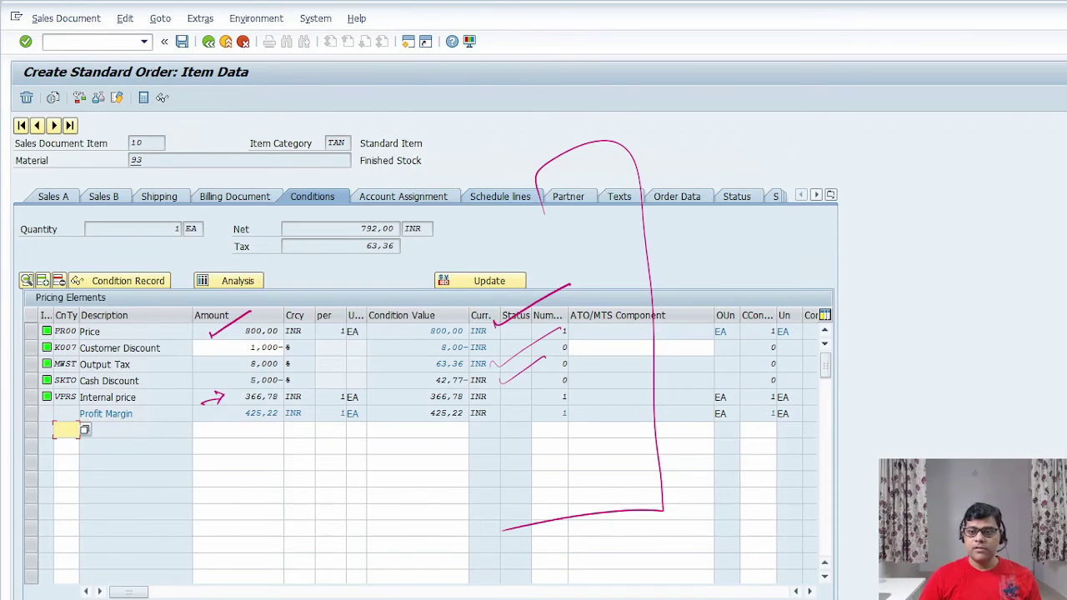
{"action": "key", "text": "Escape"}
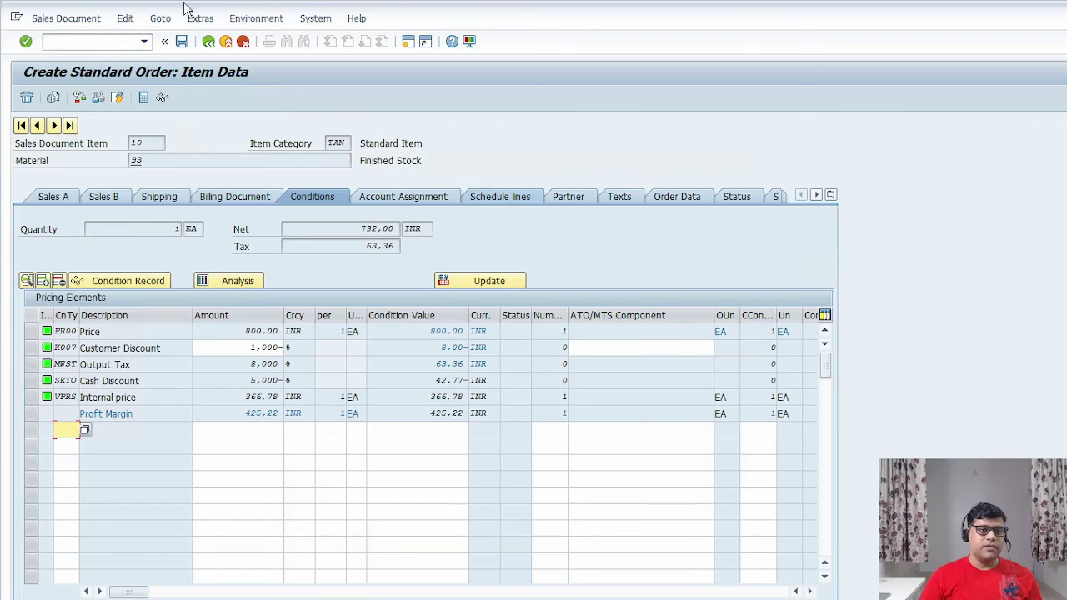
- Check the order's incompletion log and save the standard order
{"action": "left_click", "coordinate": [125, 19]}
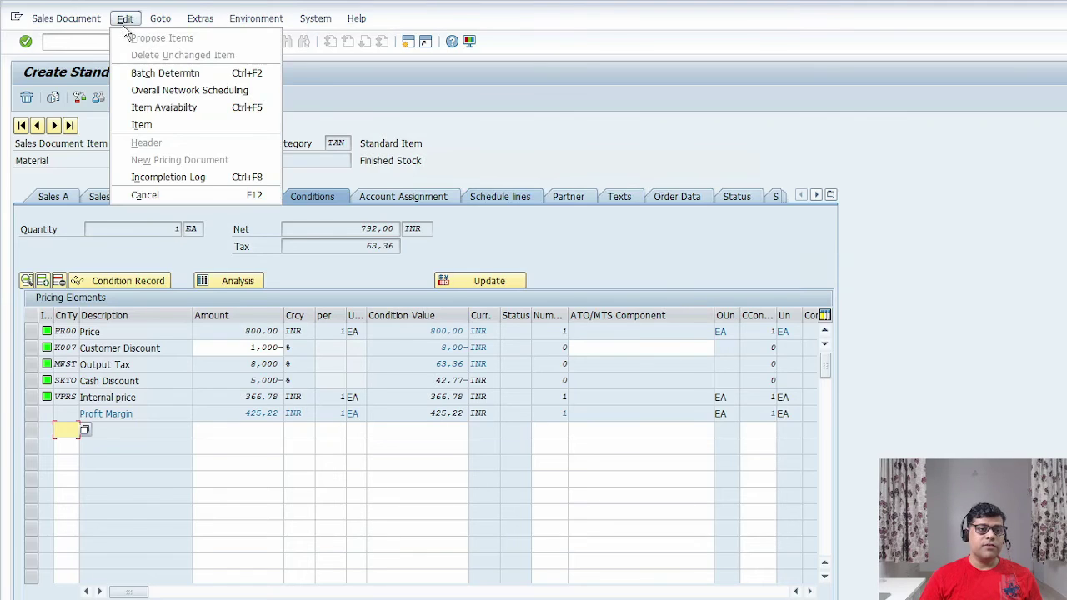
{"action": "left_click", "coordinate": [159, 177]}
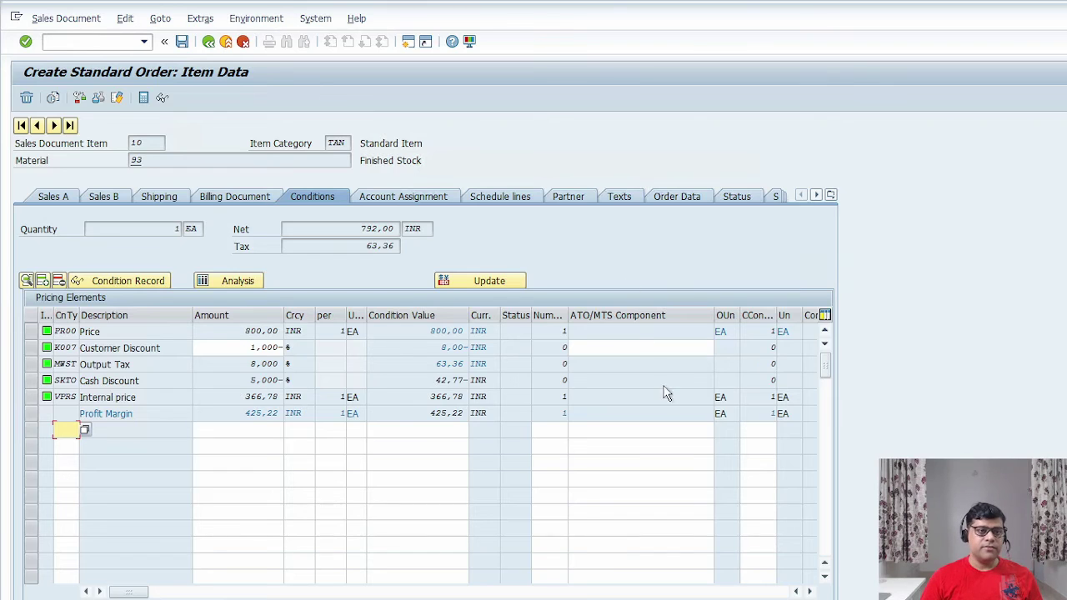
{"action": "left_click", "coordinate": [182, 42]}
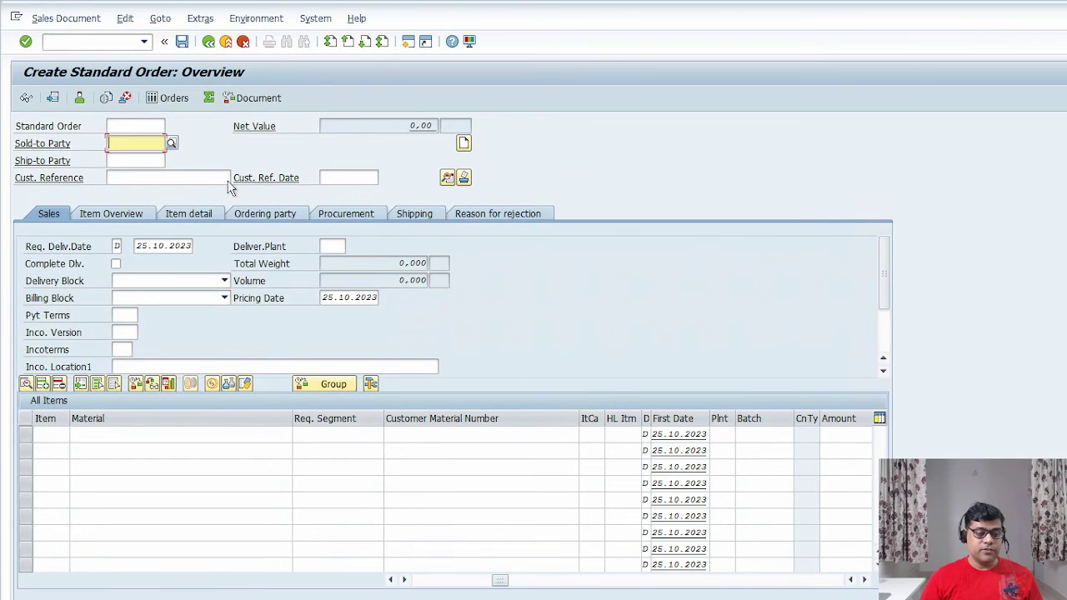
- In the PowerPoint presentation, add a blank third slide with a text box recording the sales order number after the label "Sales Order #"
{"action": "mouse_move", "coordinate": [574, 5]}
{"action": "left_click", "coordinate": [781, 10]}
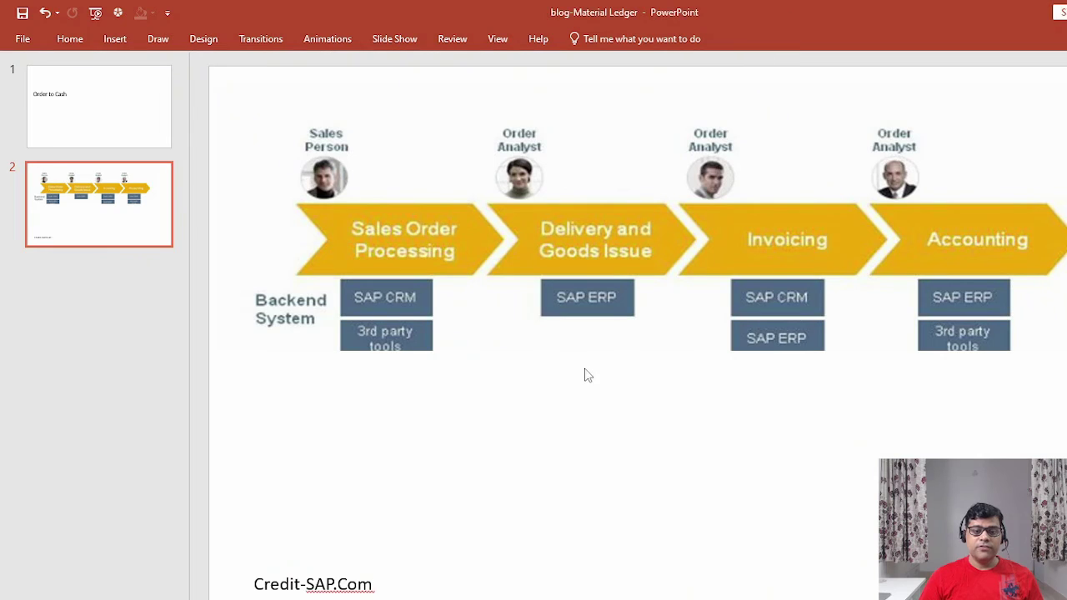
{"action": "key", "text": "ctrl+m"}
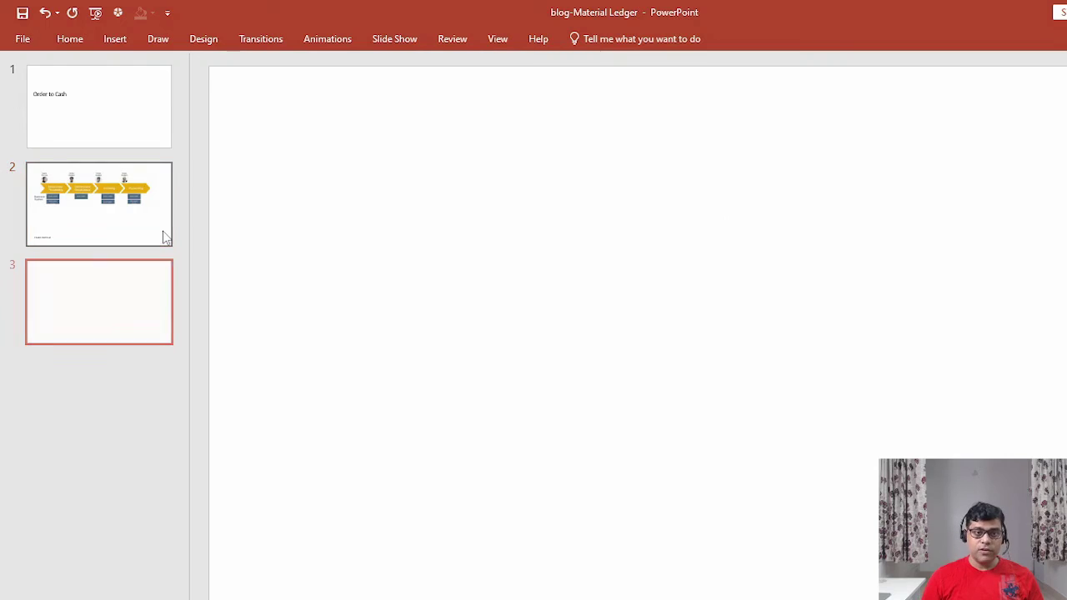
{"action": "left_click", "coordinate": [114, 40]}
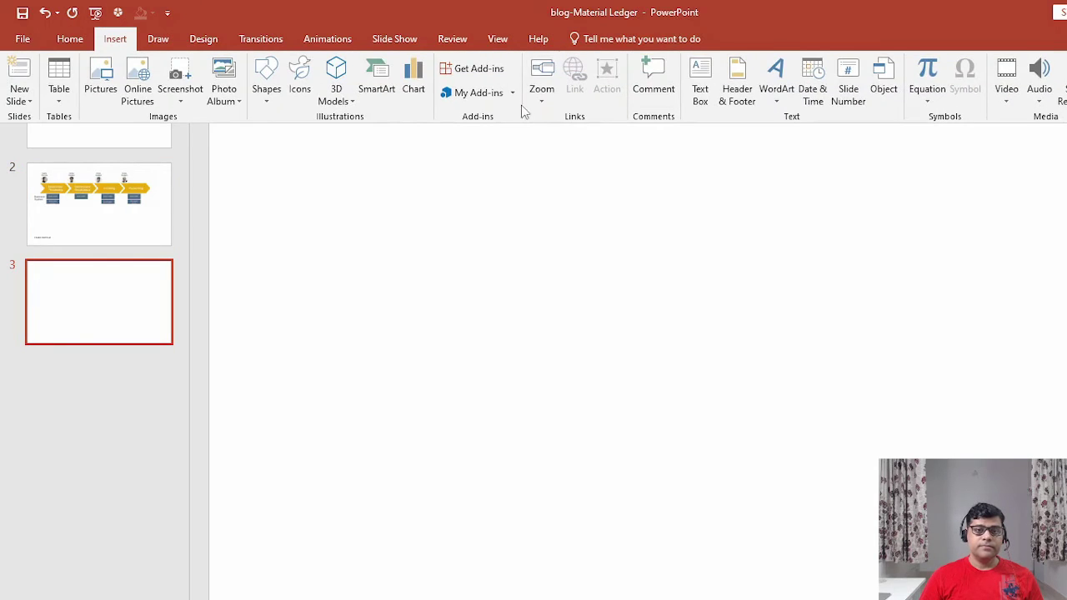
{"action": "left_click", "coordinate": [698, 83]}
{"action": "left_click_drag", "start_coordinate": [248, 92], "coordinate": [755, 173]}
{"action": "type", "text": "Sales Order # 58"}
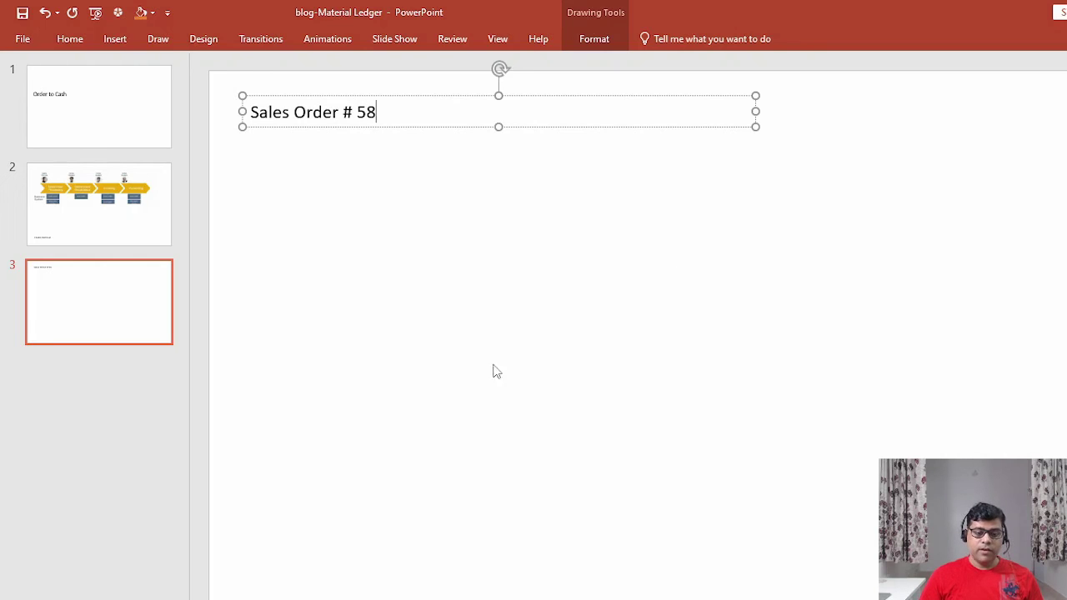
- Show the order-to-cash process flow on slide 2 of the PowerPoint presentation
{"action": "key", "text": "alt+Tab"}
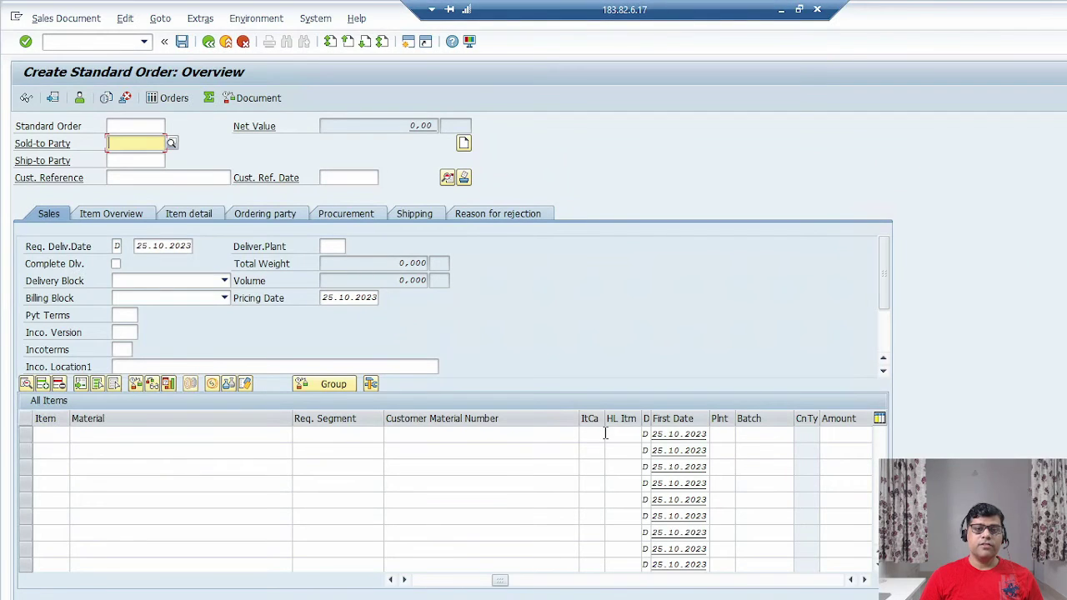
{"action": "key", "text": "alt+Tab"}
{"action": "left_click", "coordinate": [90, 207]}
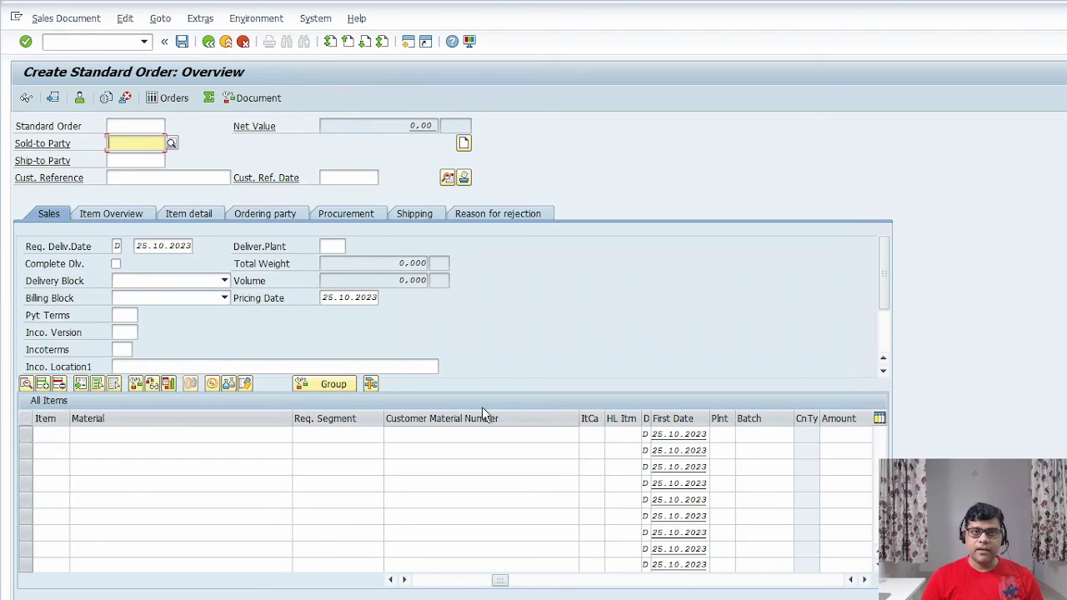
- Return to SAP and start transaction fbl3n for the G/L account line item display in a new GUI window
{"action": "left_click", "coordinate": [407, 42]}
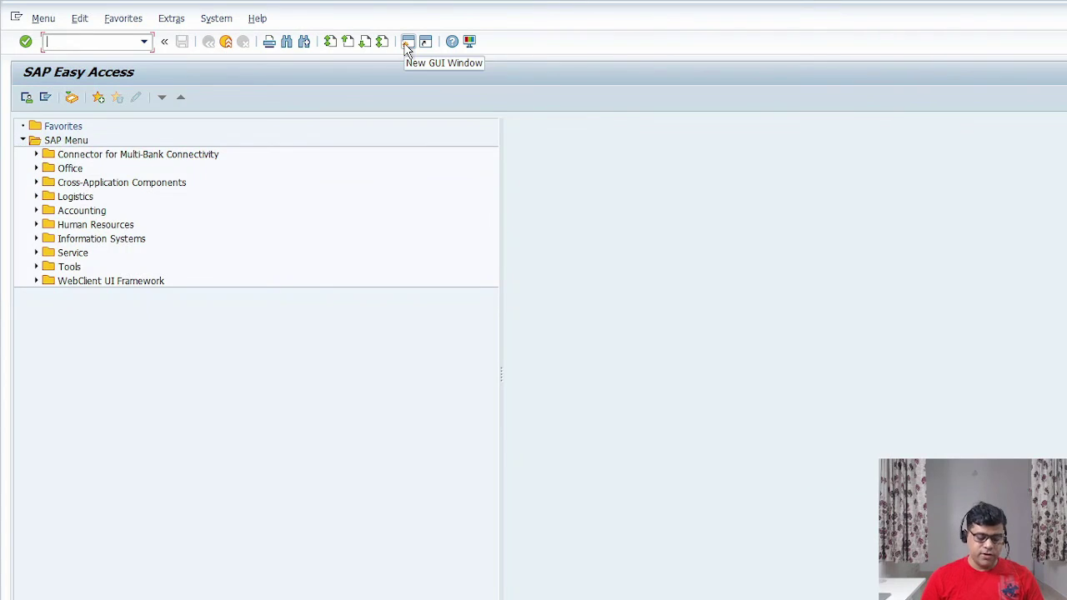
{"action": "key", "text": "alt+Tab"}
{"action": "left_click", "coordinate": [408, 42]}
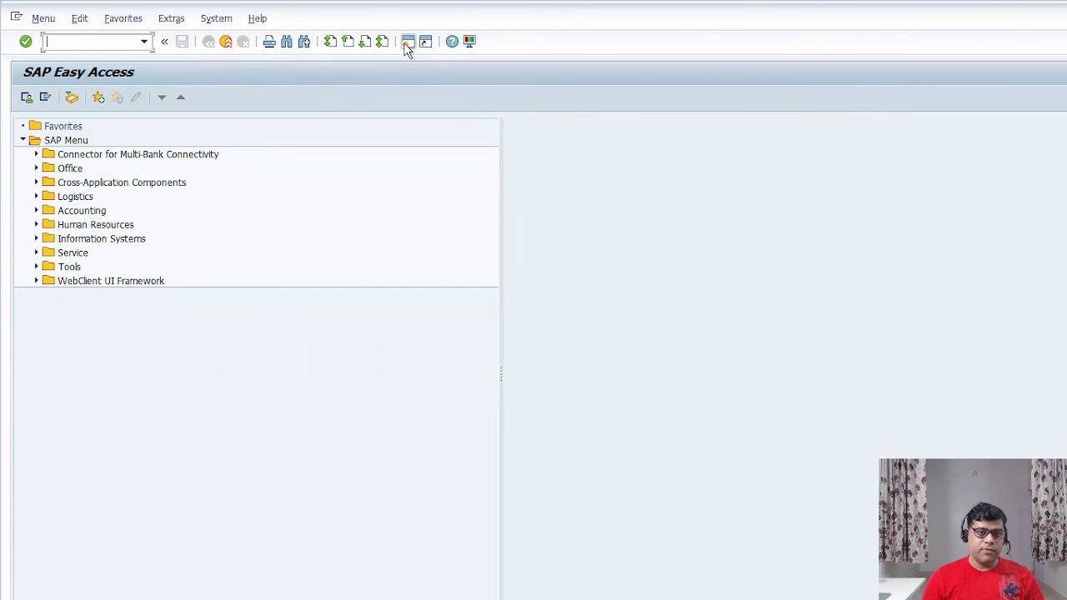
{"action": "type", "text": "fbl3n"}
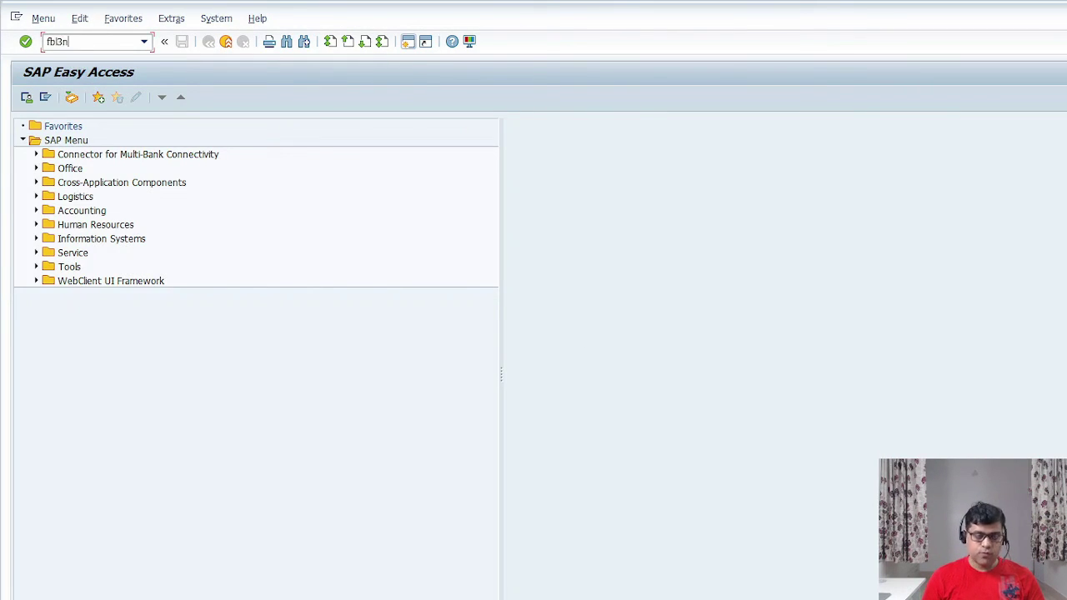
{"action": "key", "text": "Return"}
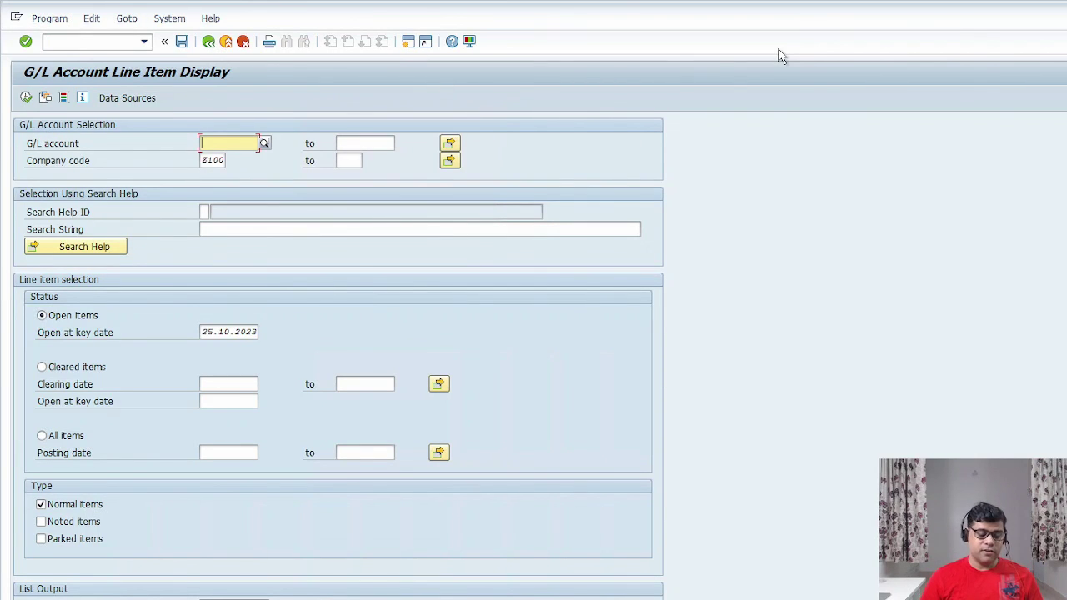
- Select all items with posting dates from 25.10.2023 to 25.10.2023 and try to run the display without a G/L account
{"action": "left_click", "coordinate": [69, 435]}
{"action": "left_click", "coordinate": [243, 455]}
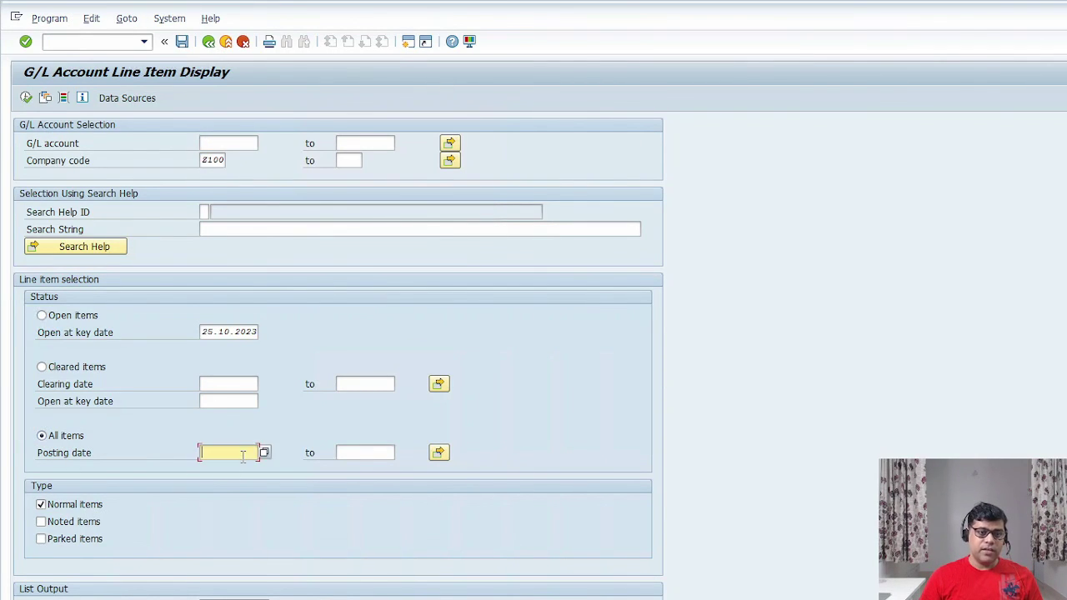
{"action": "key", "text": "F4"}
{"action": "key", "text": "Return"}
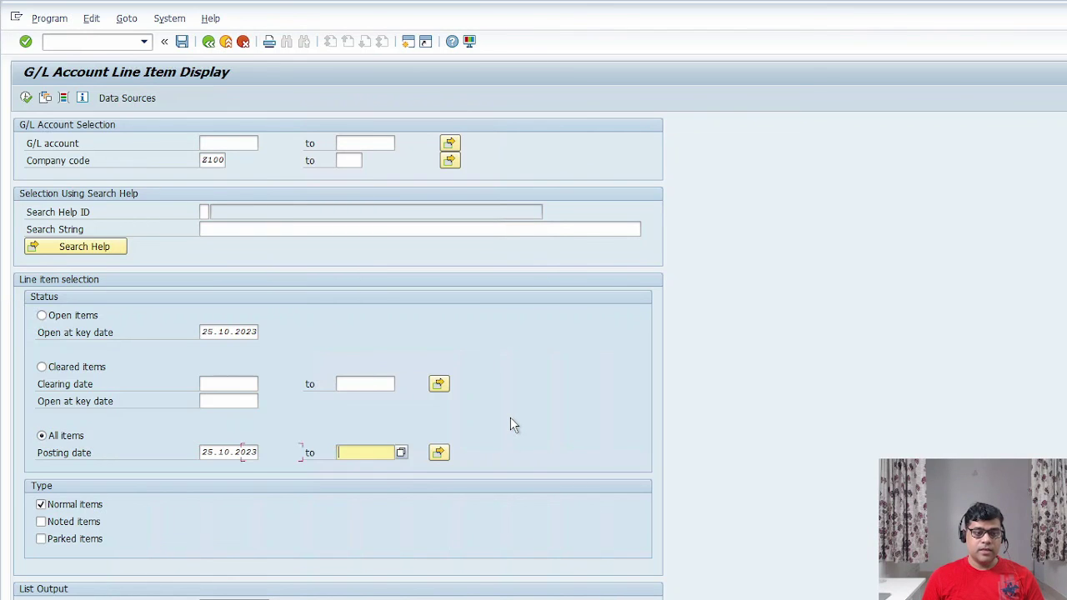
{"action": "key", "text": "F4"}
{"action": "key", "text": "Return"}
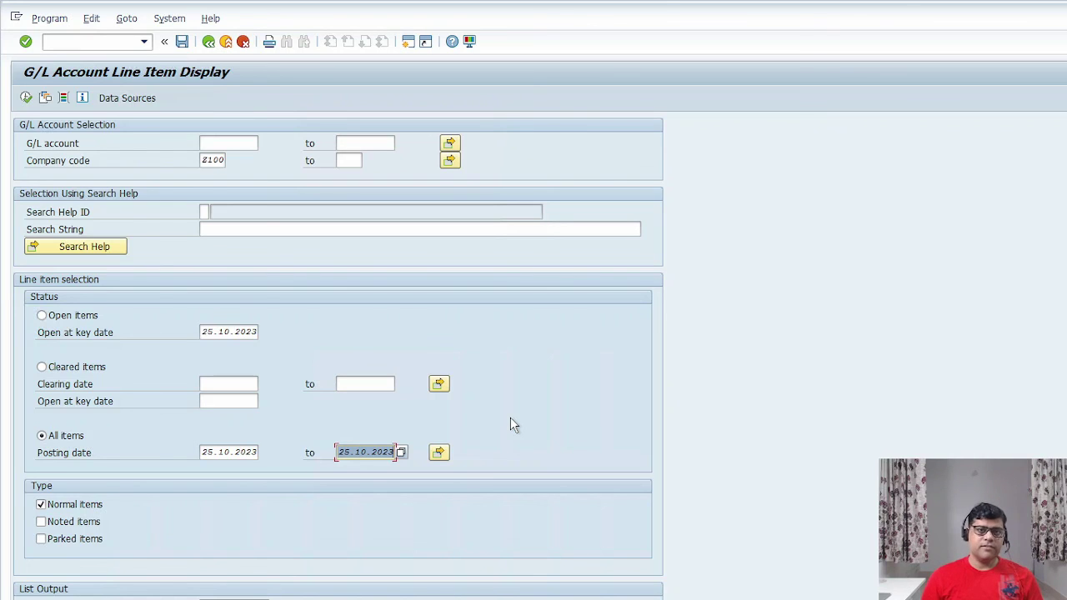
{"action": "left_click", "coordinate": [26, 98]}
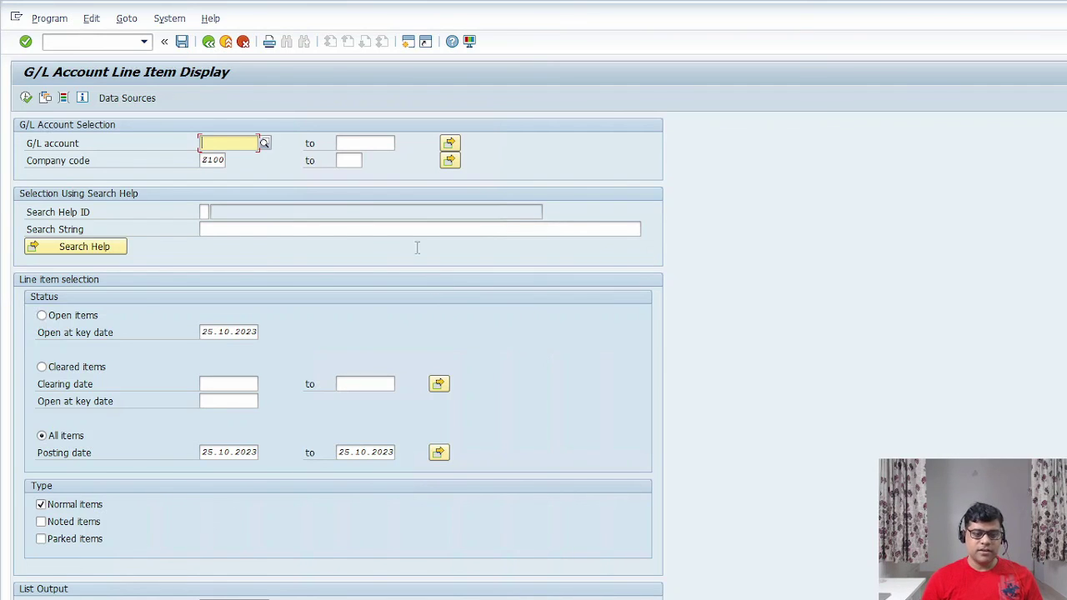
- Switch back to the Create Standard Order window
{"action": "left_click", "coordinate": [269, 583]}
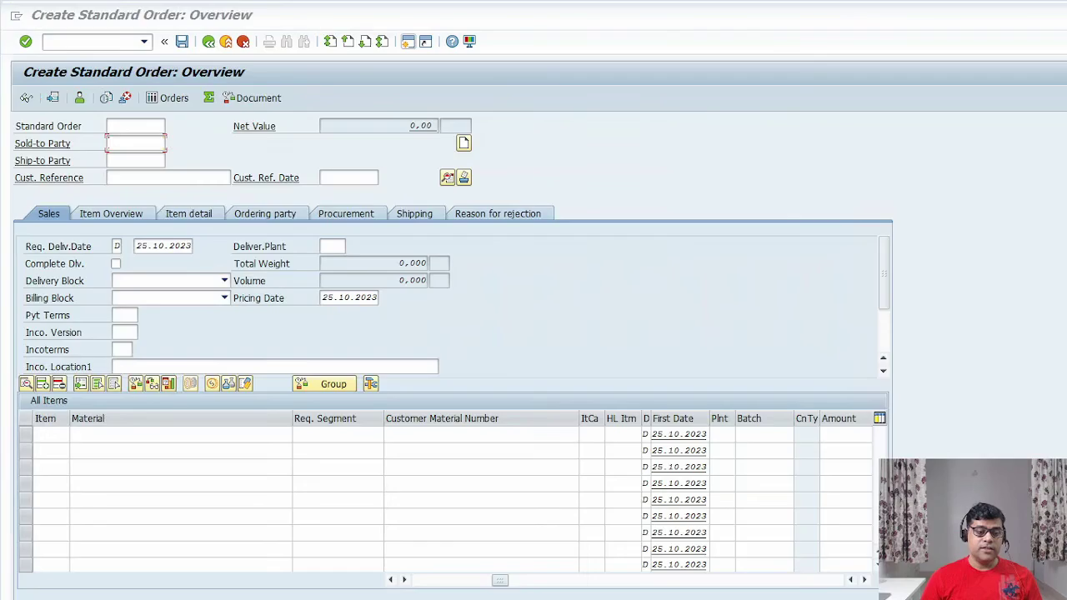